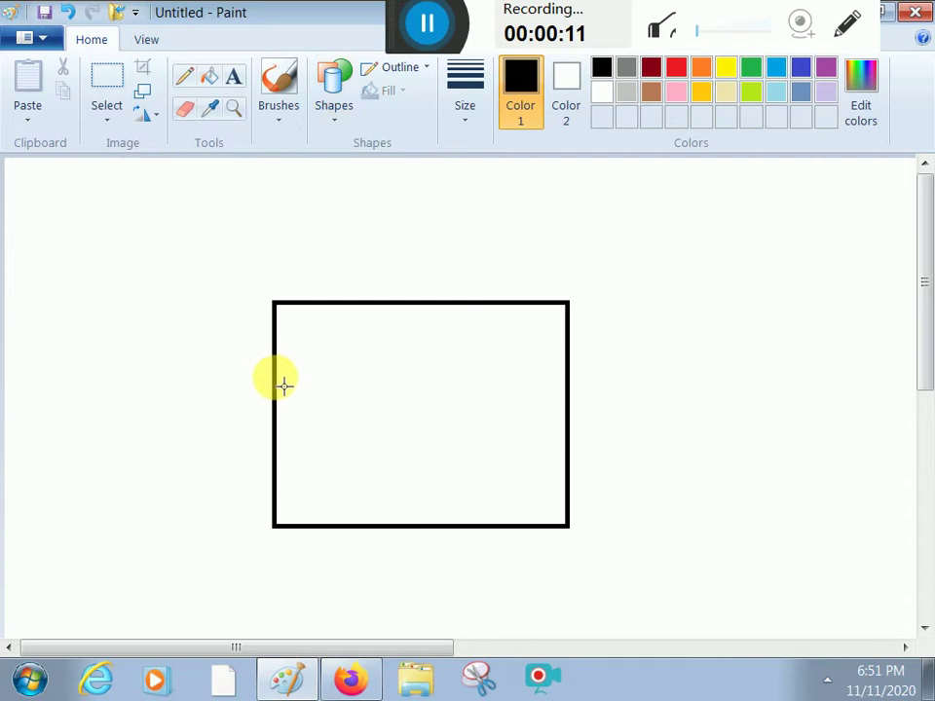
Draw a horizontal line across the upper part of the box and place a circle in the middle of the lower section.
drag(282, 386, 573, 380)
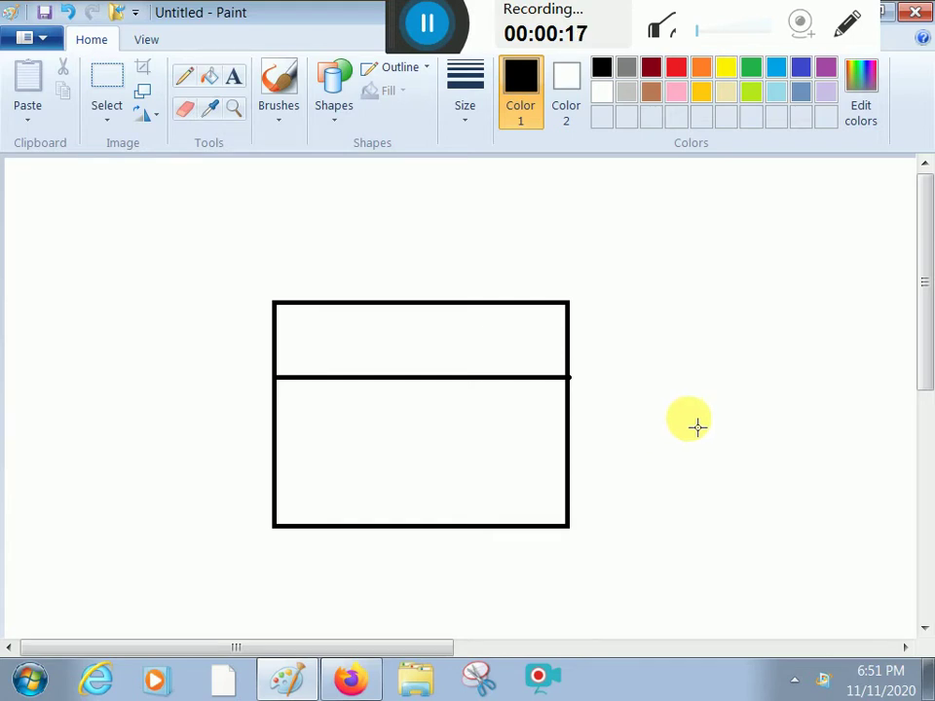
click(333, 113)
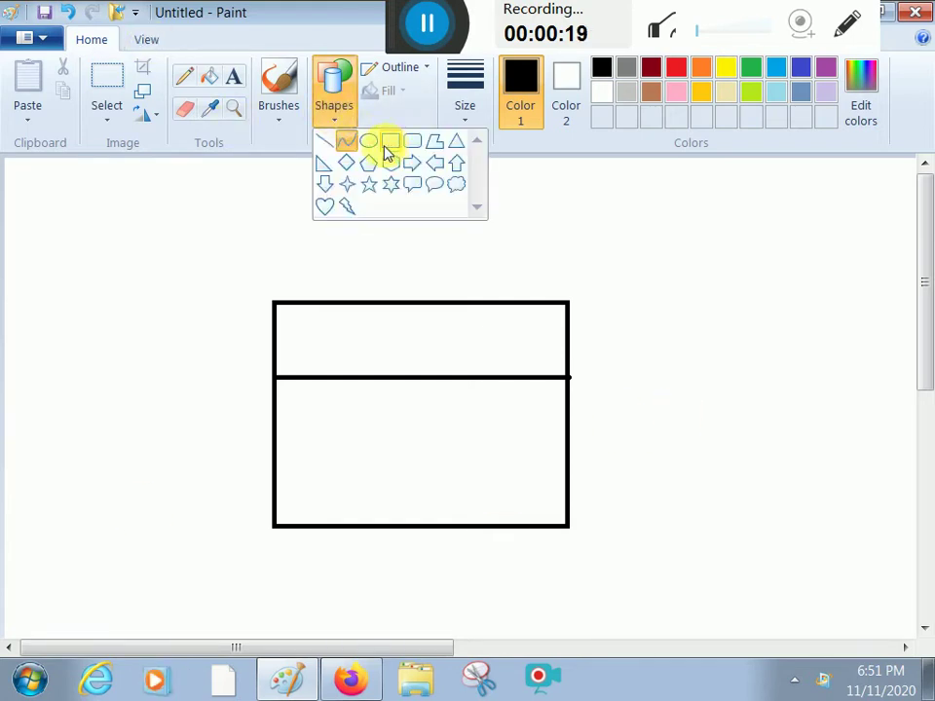
click(368, 141)
click(351, 115)
click(399, 327)
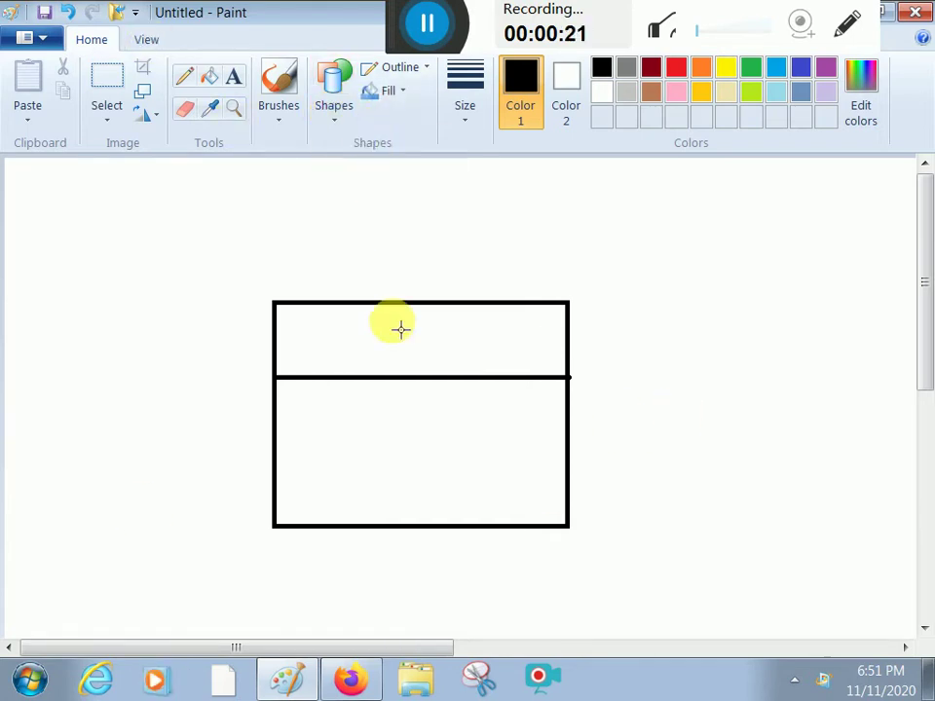
drag(367, 403, 483, 504)
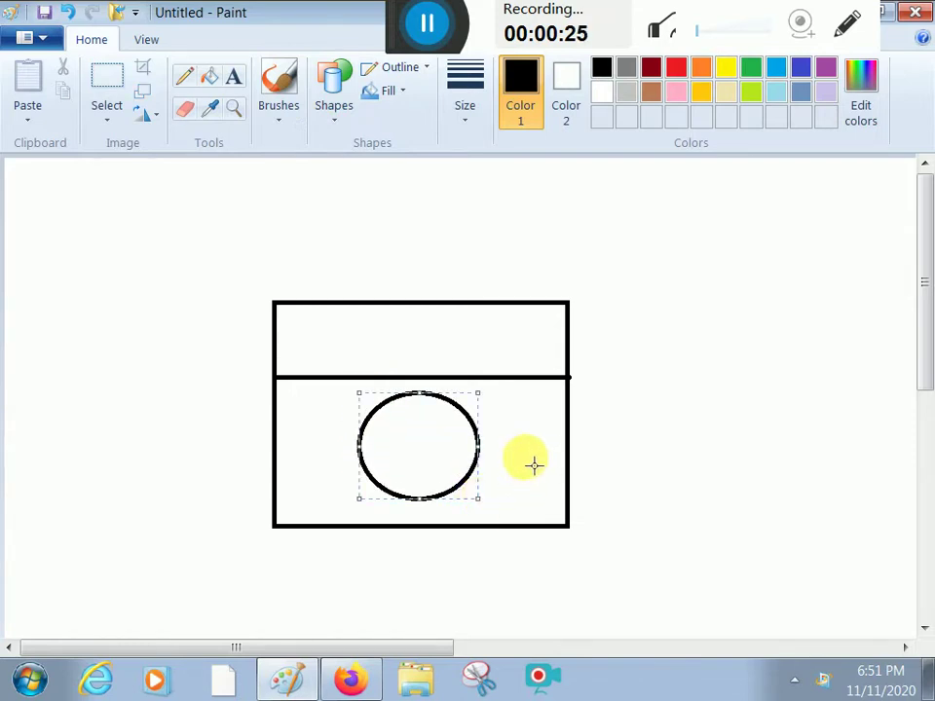
mouse_move(436, 463)
mouse_down()
mouse_move(424, 455)
mouse_move(421, 466)
mouse_up()
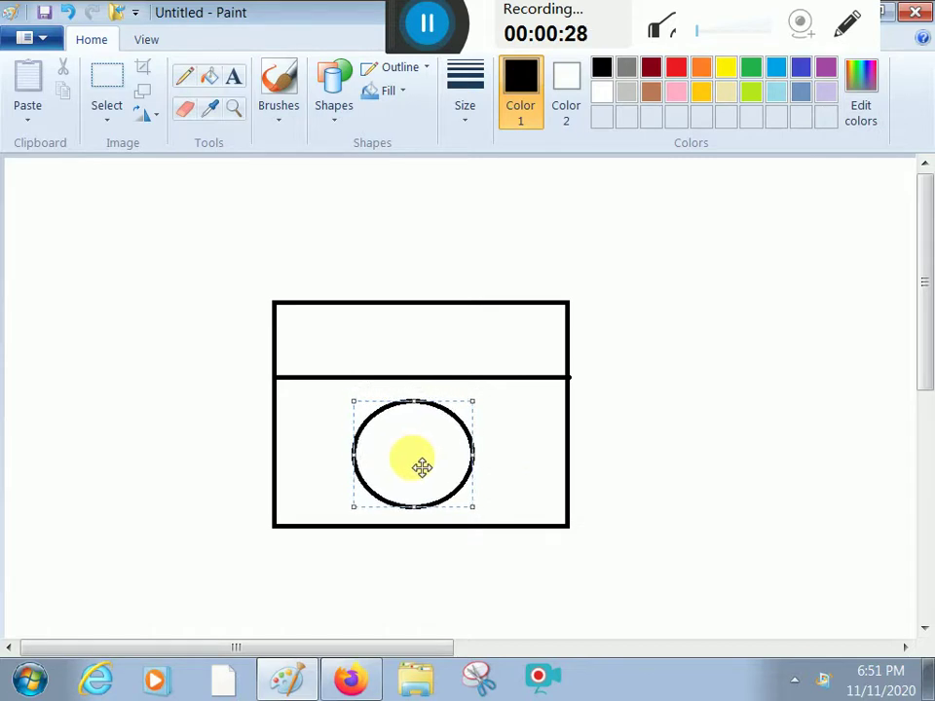
click(523, 450)
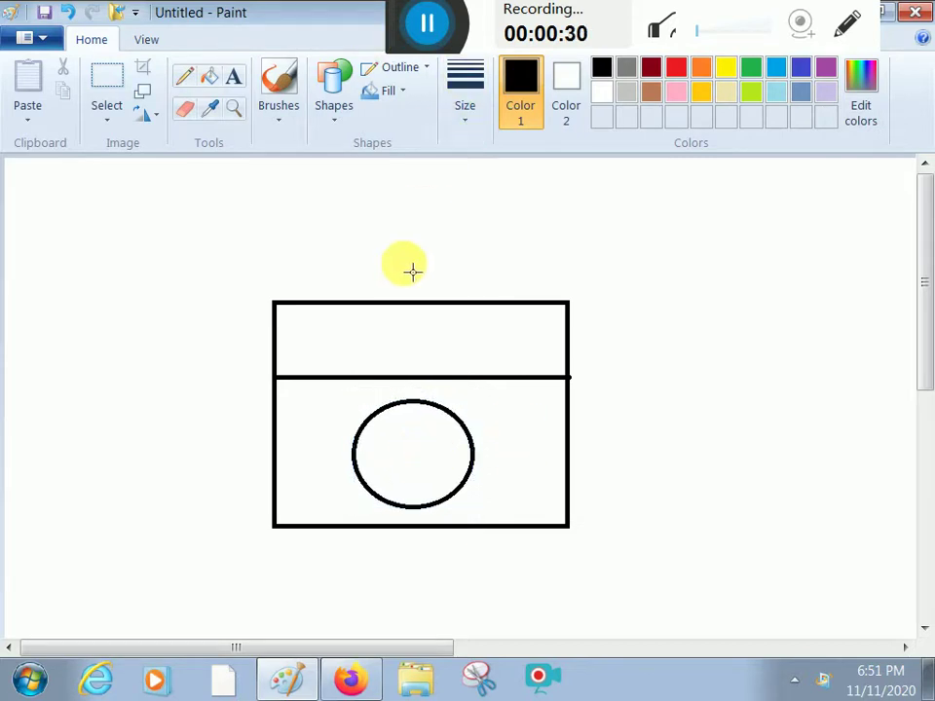
Draw two small flat rectangles as feet beneath the box's bottom edge, one near each end.
click(332, 126)
click(368, 142)
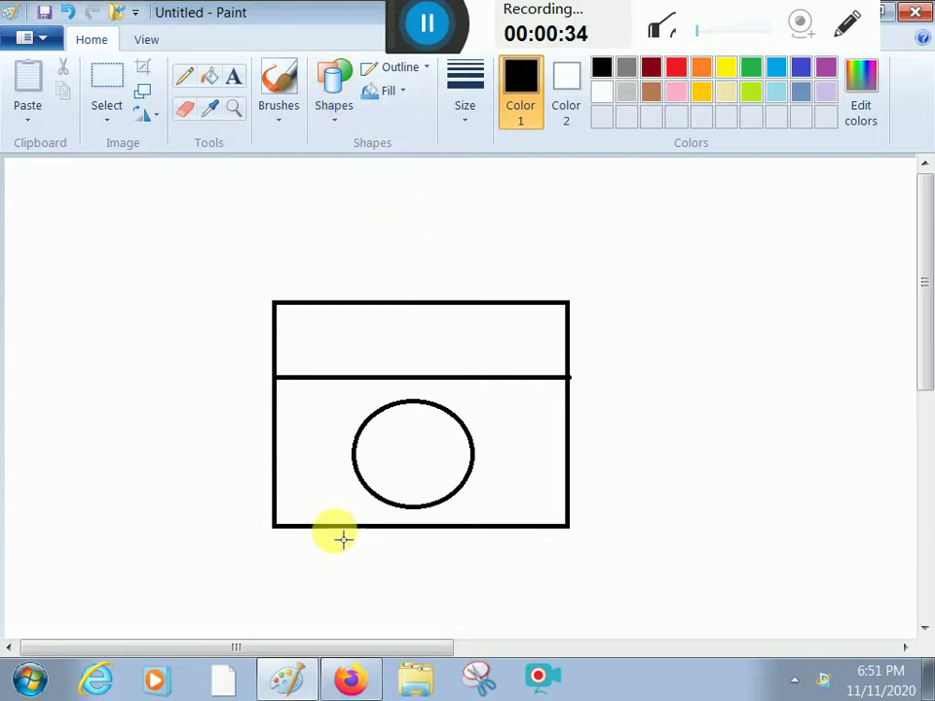
drag(313, 535, 350, 545)
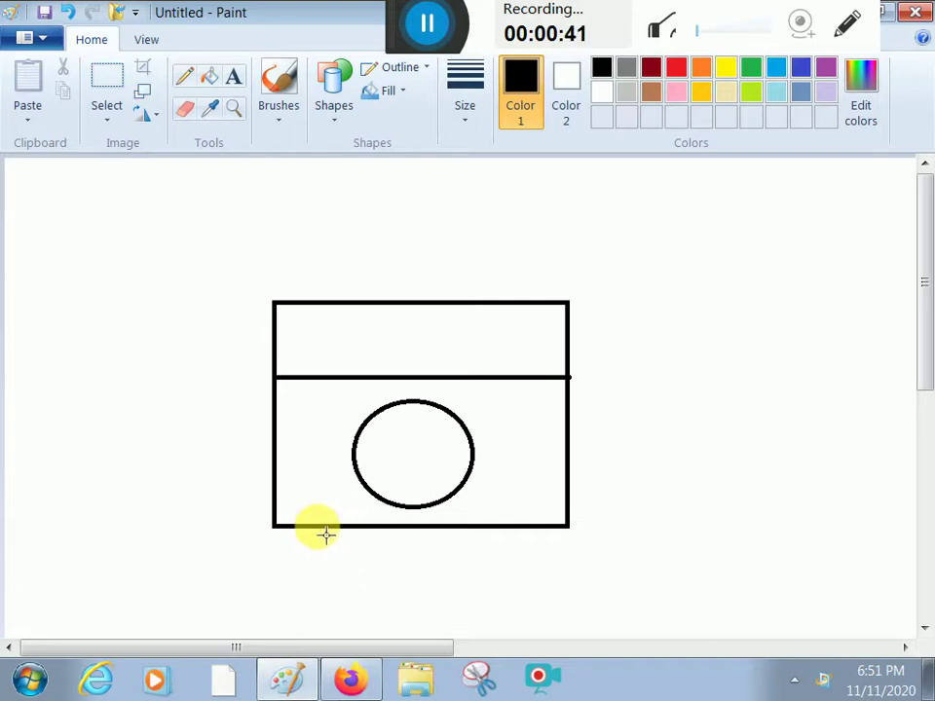
drag(326, 534, 367, 546)
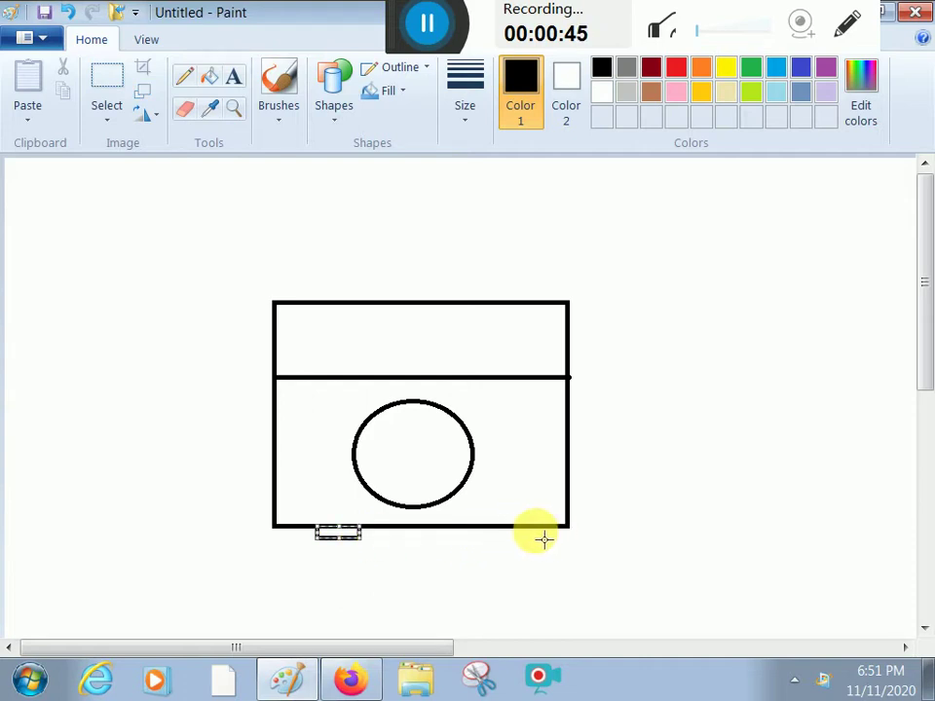
drag(527, 531, 482, 531)
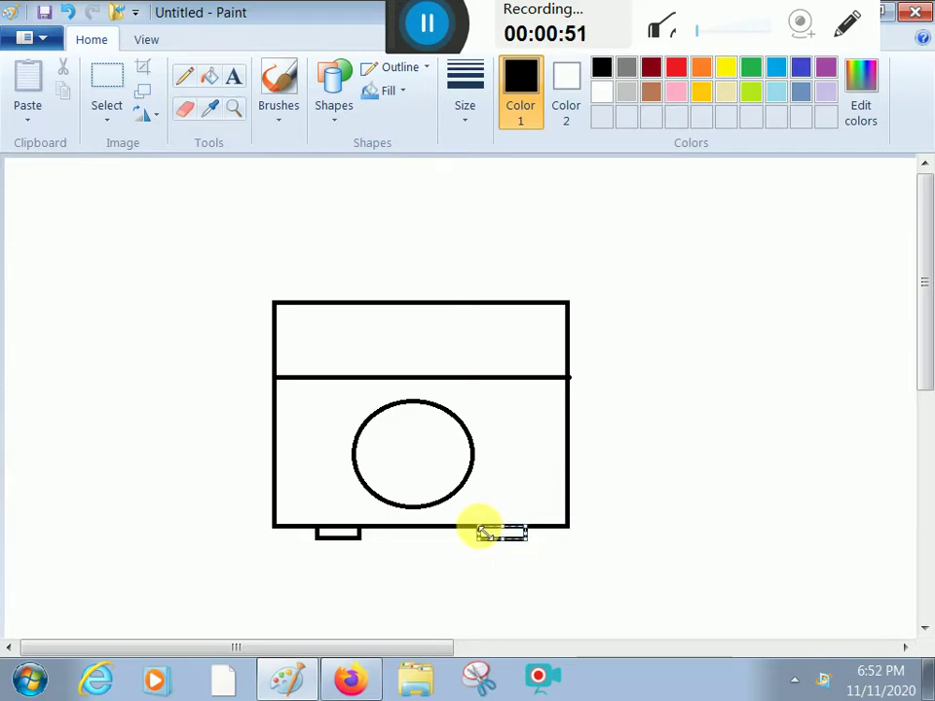
click(633, 490)
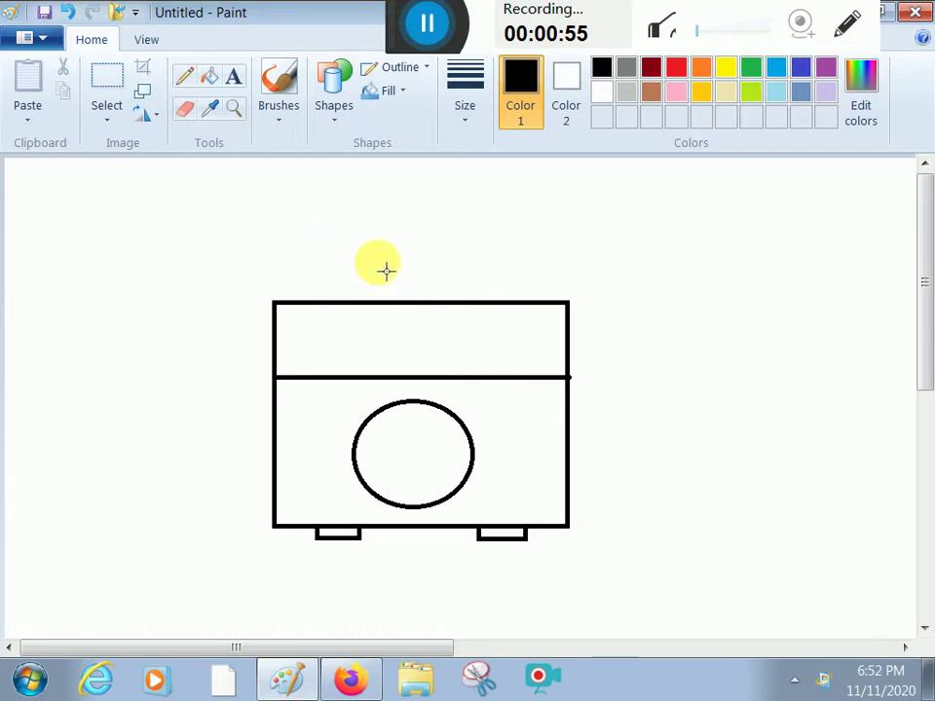
Draw a handle above the box from an outer rectangle and a smaller inner rectangle resting on the box's top edge.
mouse_move(357, 241)
mouse_down()
mouse_move(464, 307)
mouse_move(493, 303)
mouse_up()
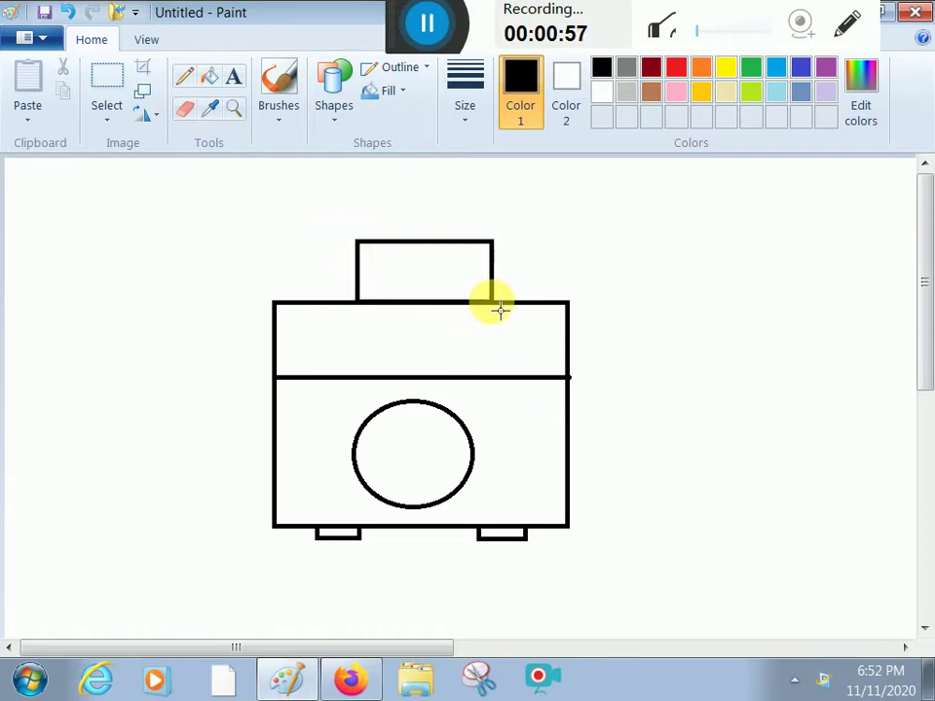
click(508, 307)
mouse_move(367, 256)
mouse_down()
mouse_move(392, 280)
mouse_move(480, 295)
mouse_move(472, 295)
mouse_up()
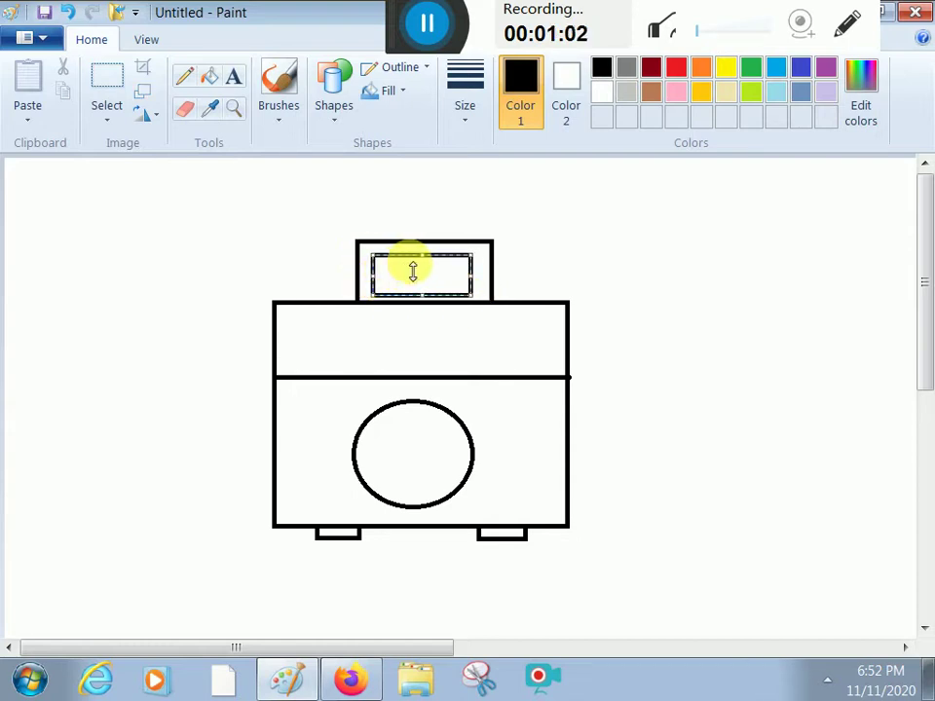
drag(414, 266, 418, 310)
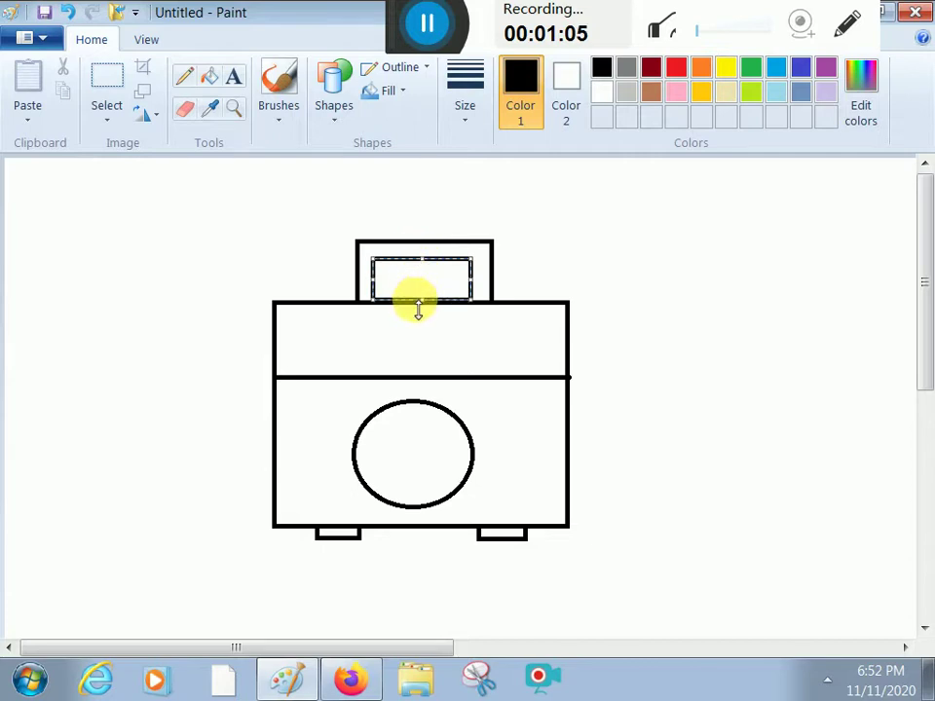
click(590, 261)
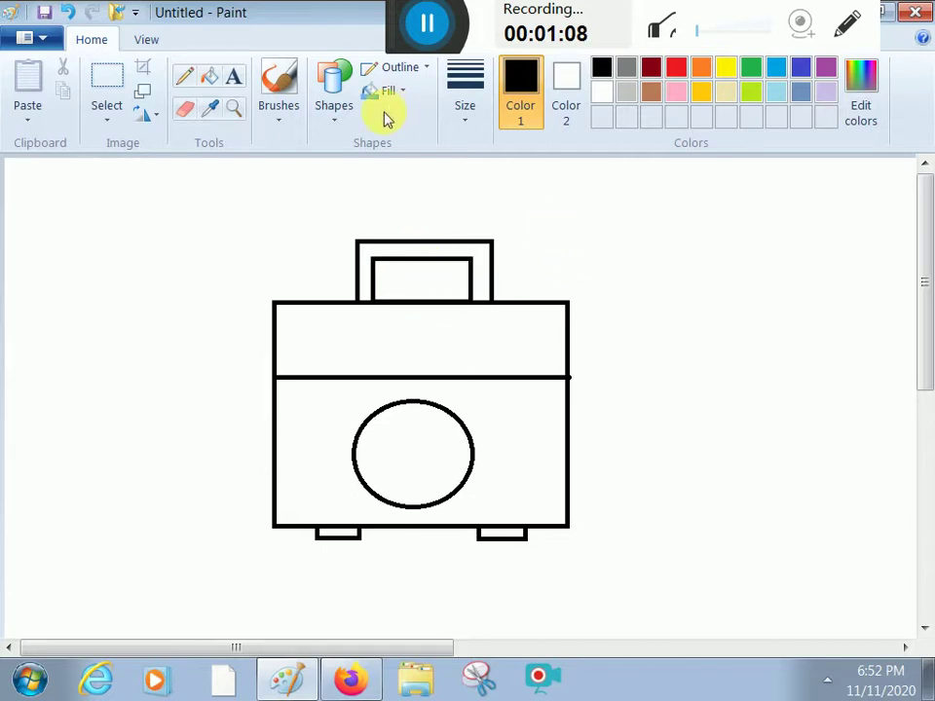
Draw two small circles side by side in the box's upper band as eyes, undoing badly placed attempts.
click(337, 121)
click(366, 142)
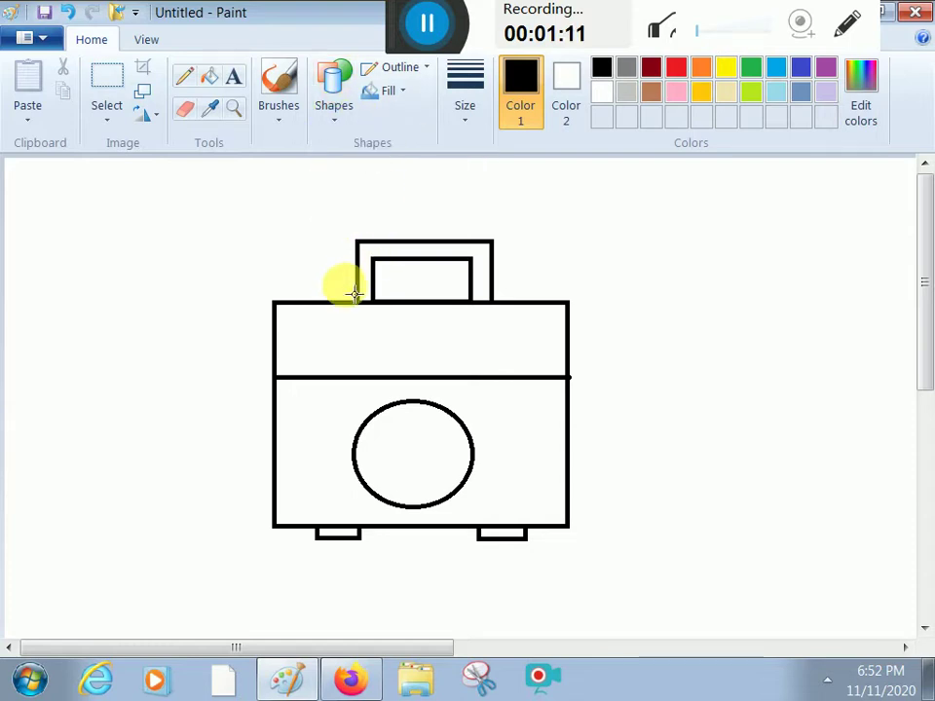
drag(341, 284, 399, 324)
key(ctrl+z)
mouse_move(334, 319)
mouse_down()
mouse_move(384, 368)
mouse_move(396, 354)
mouse_move(407, 368)
mouse_up()
key(ctrl+z)
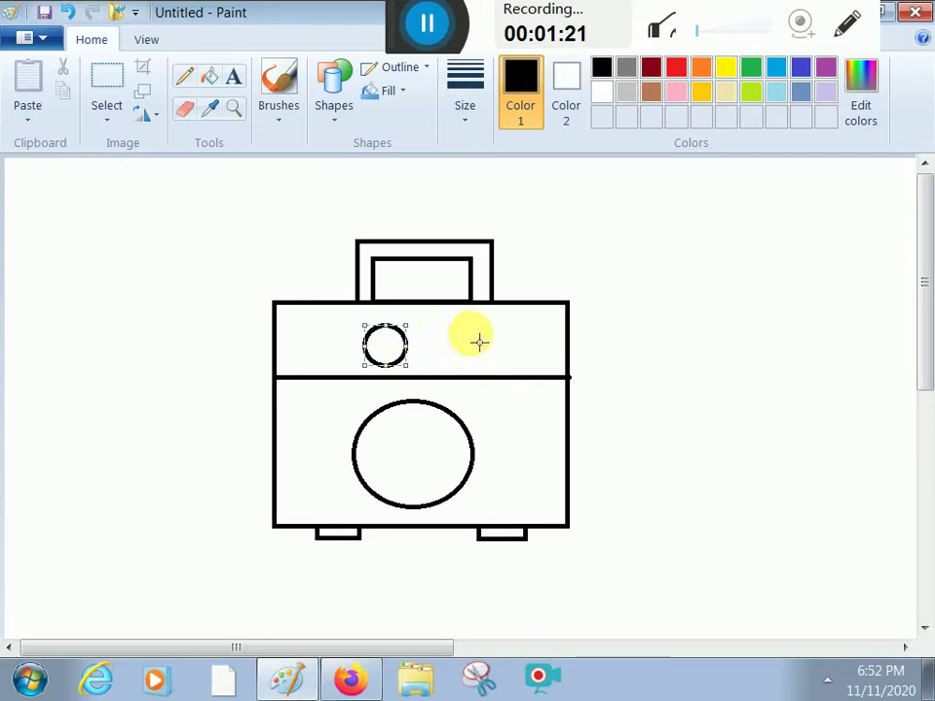
drag(463, 329, 394, 351)
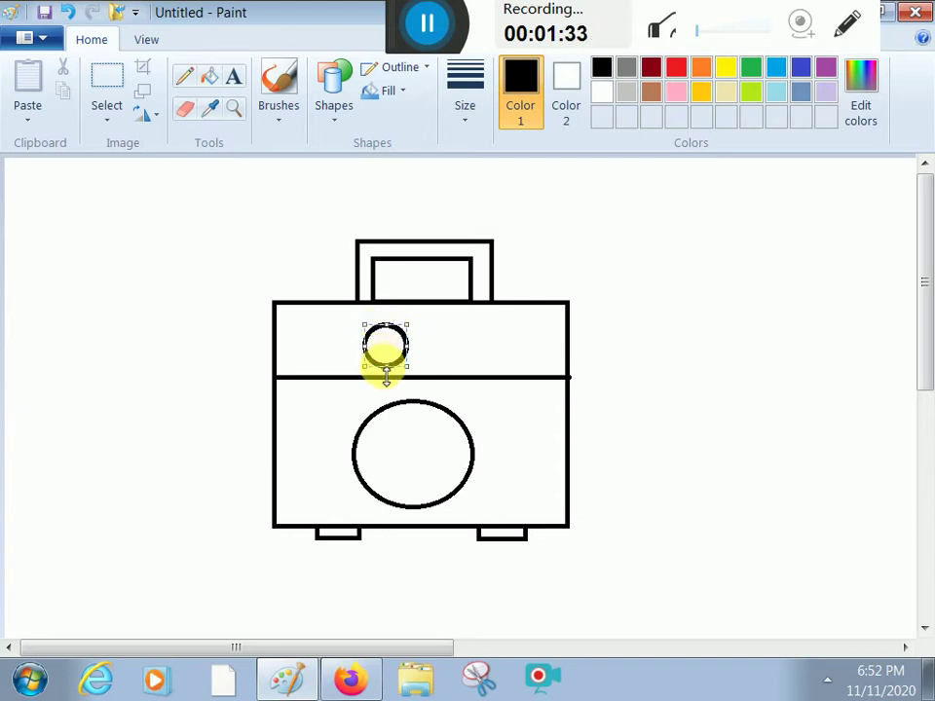
Draw a smaller circle as a pupil inside each eye, placed towards the middle of the face.
mouse_move(390, 352)
mouse_down()
mouse_move(478, 351)
mouse_move(492, 373)
mouse_up()
click(522, 359)
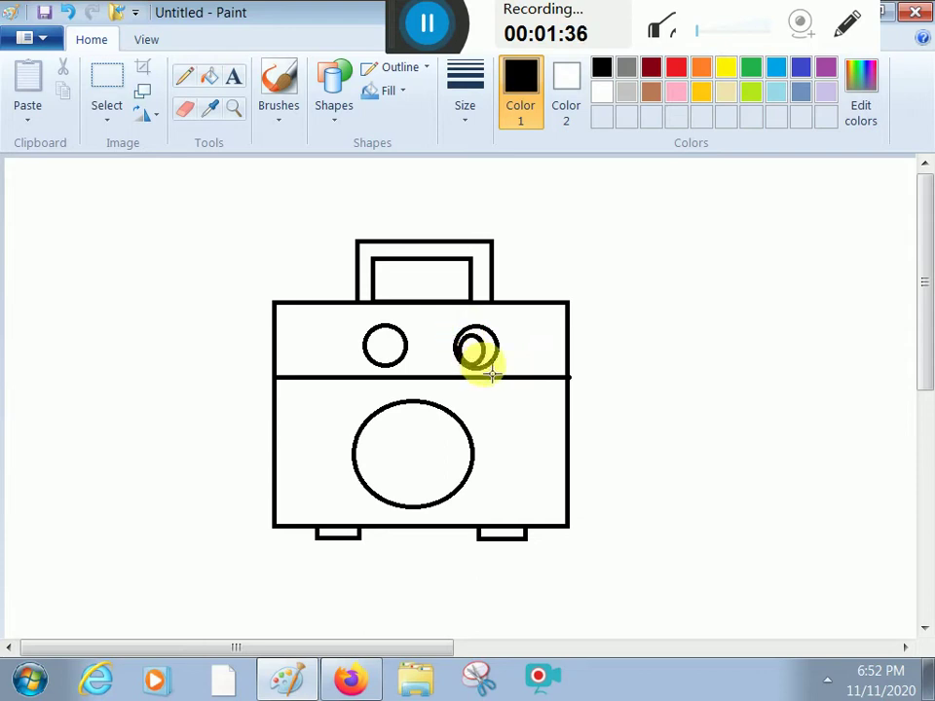
drag(388, 330, 408, 363)
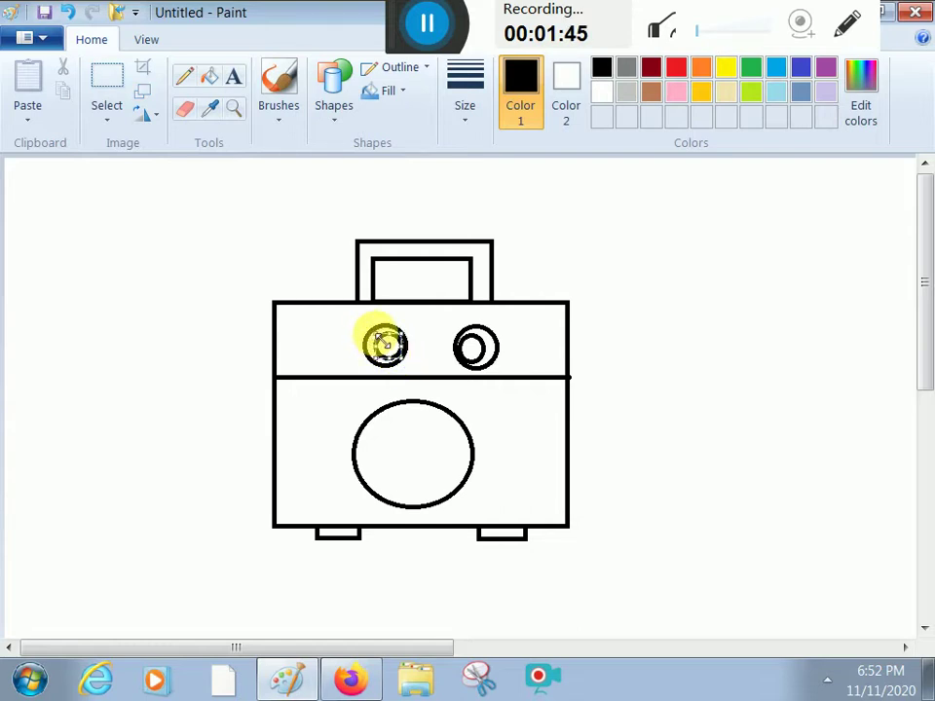
mouse_move(382, 341)
mouse_down()
mouse_move(418, 371)
mouse_move(396, 354)
mouse_move(402, 346)
mouse_up()
click(436, 350)
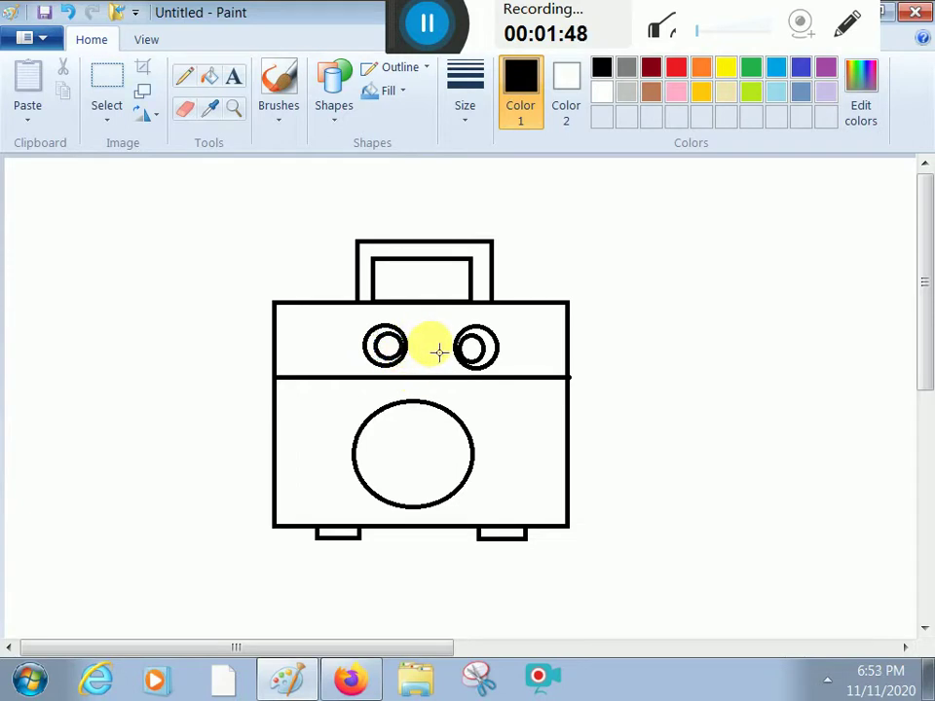
Fill the pupils of both eyes with black, undoing the trial fill of the surrounding ring.
click(209, 76)
click(389, 348)
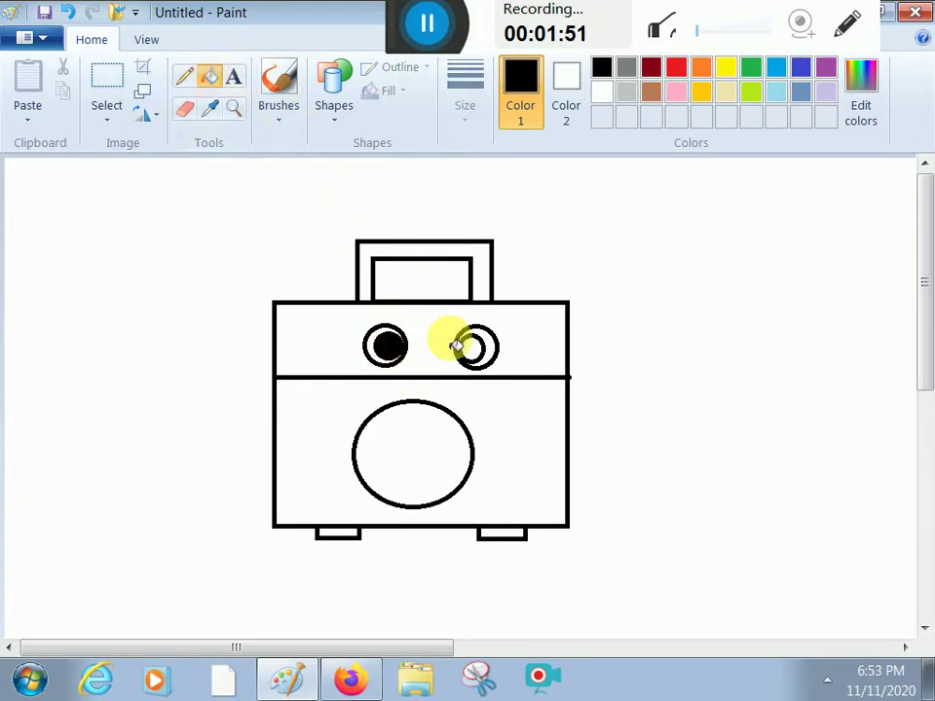
click(475, 346)
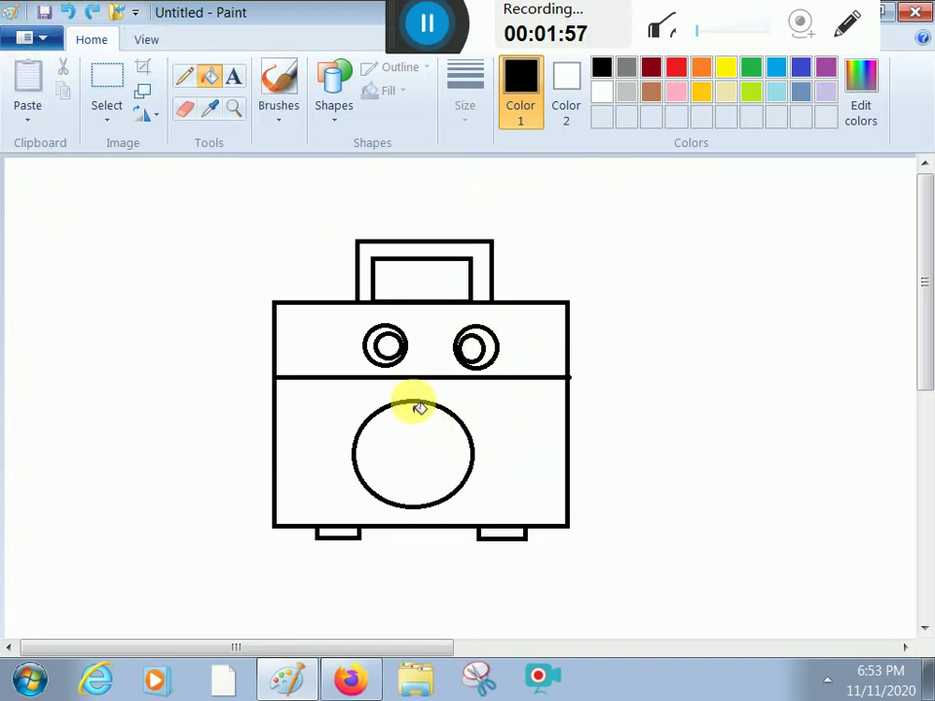
click(380, 342)
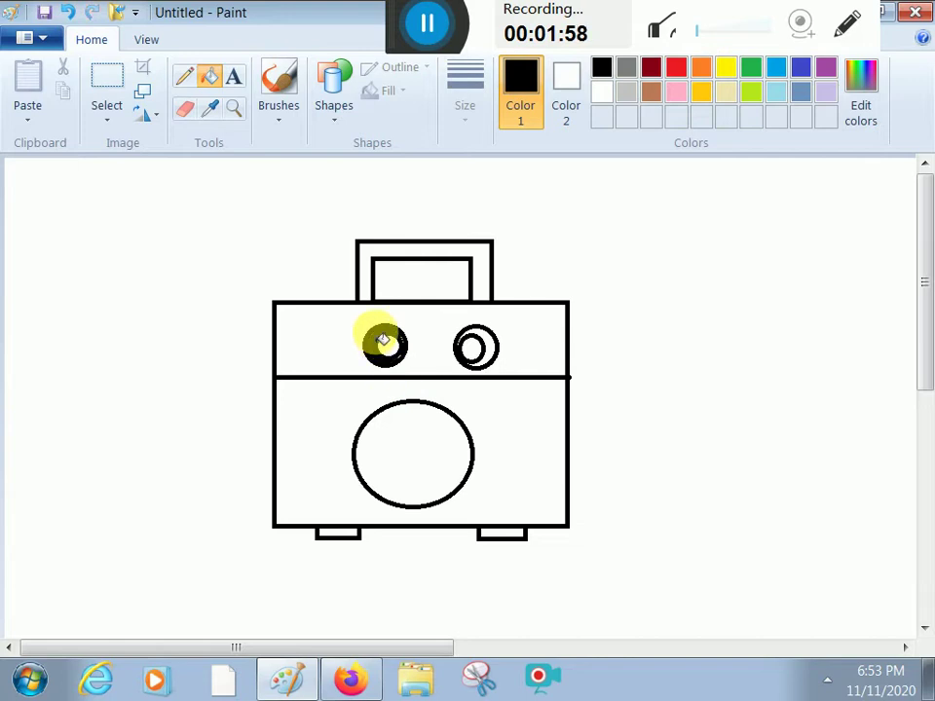
click(493, 346)
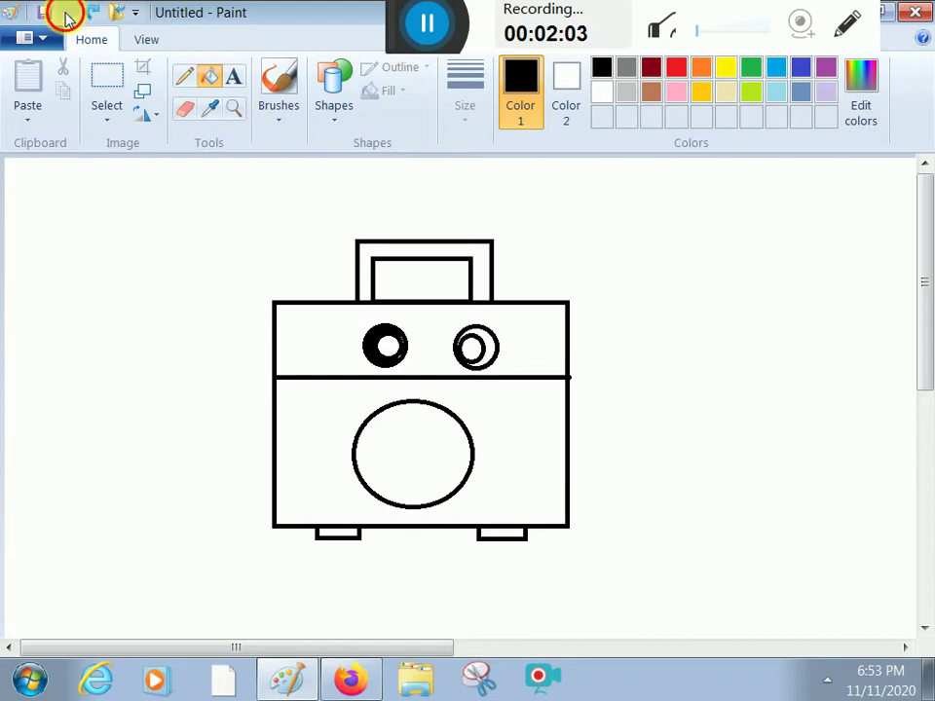
click(66, 14)
click(386, 347)
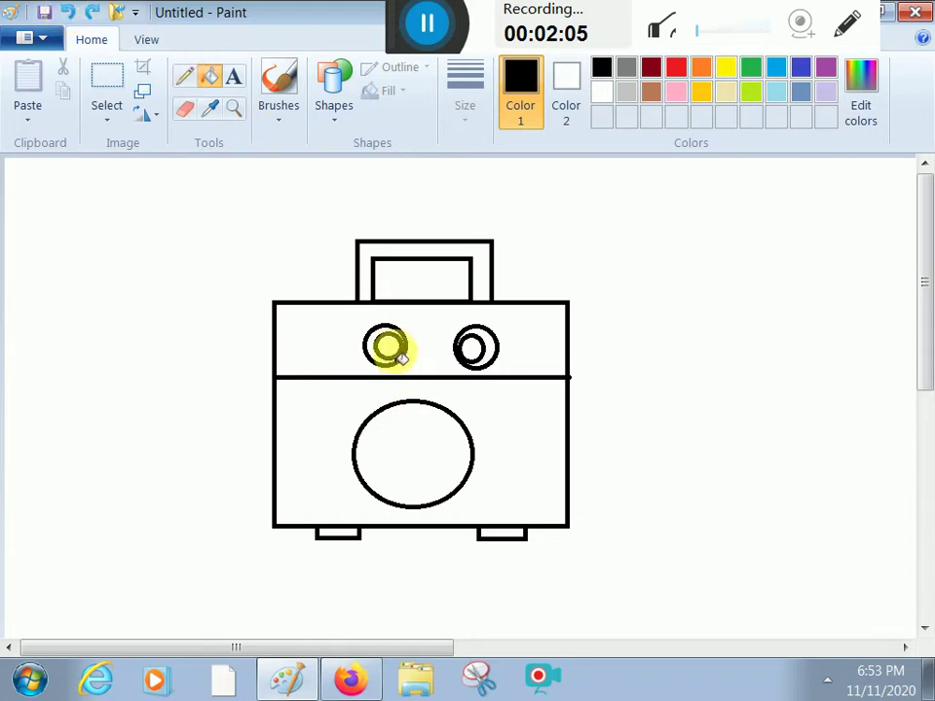
click(471, 347)
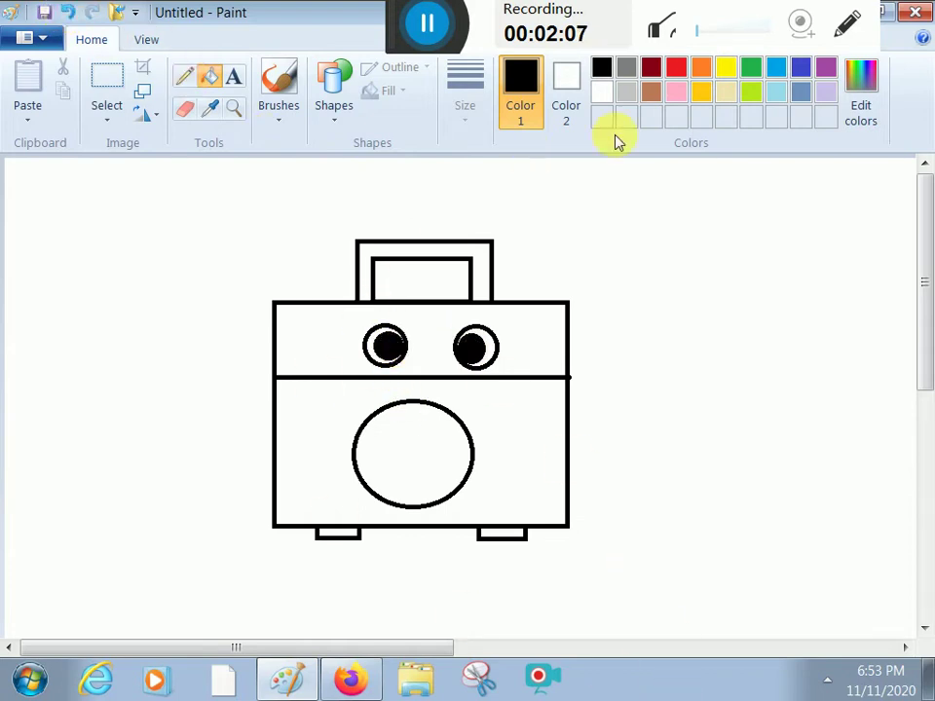
Fill the box's upper band with orange and the lower section around the large circle with red.
click(701, 70)
click(546, 340)
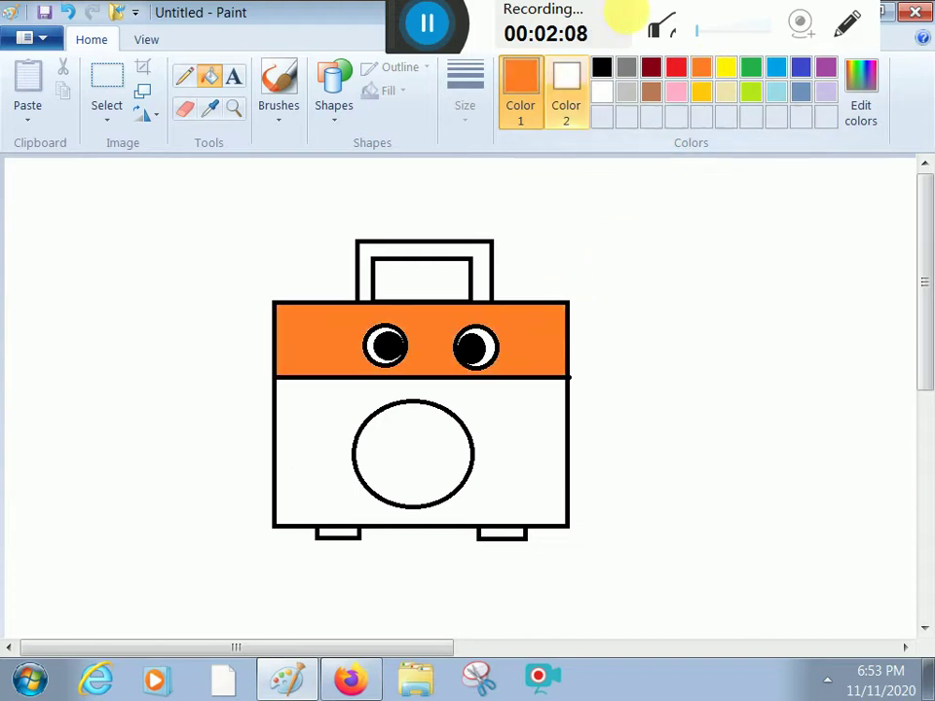
click(676, 71)
click(522, 477)
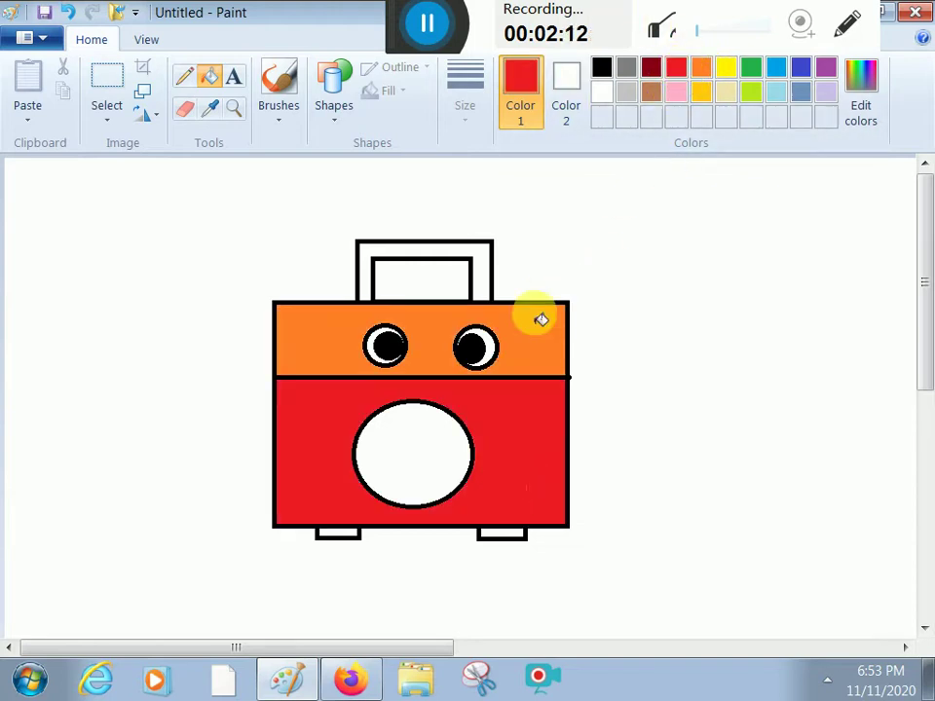
Fill both feet and the frame of the handle with black.
click(602, 66)
click(524, 537)
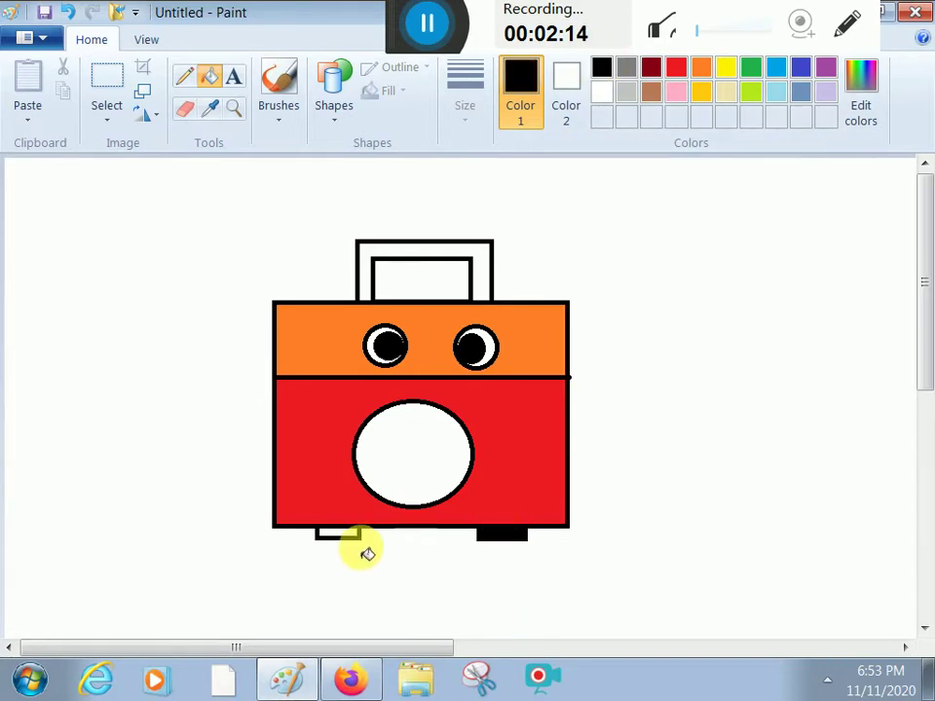
click(337, 534)
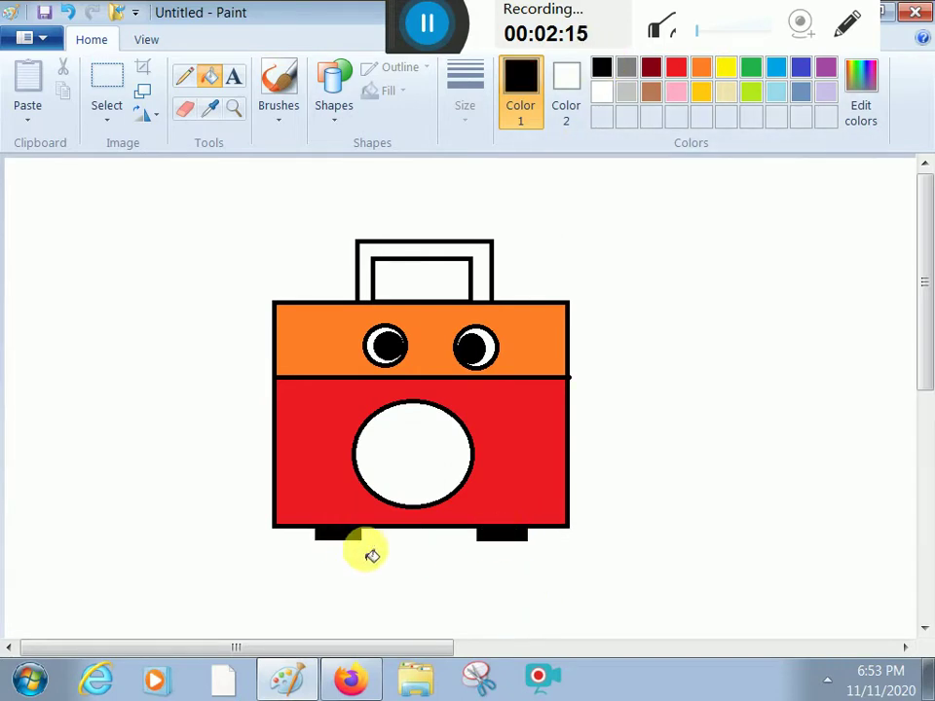
click(467, 250)
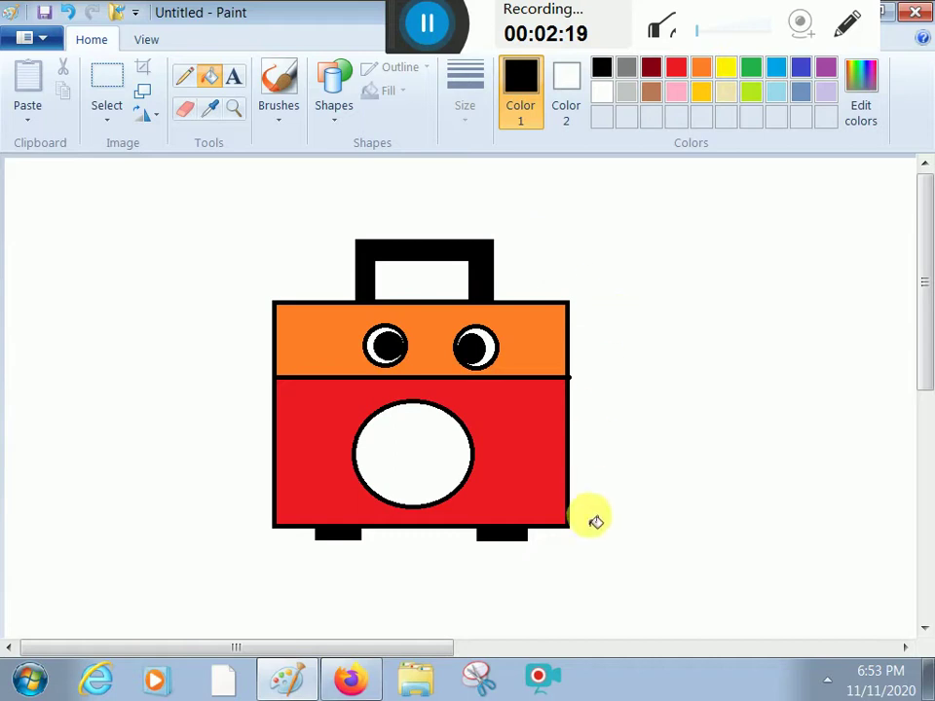
Draw a narrow upright rectangle inside the large white circle.
click(341, 115)
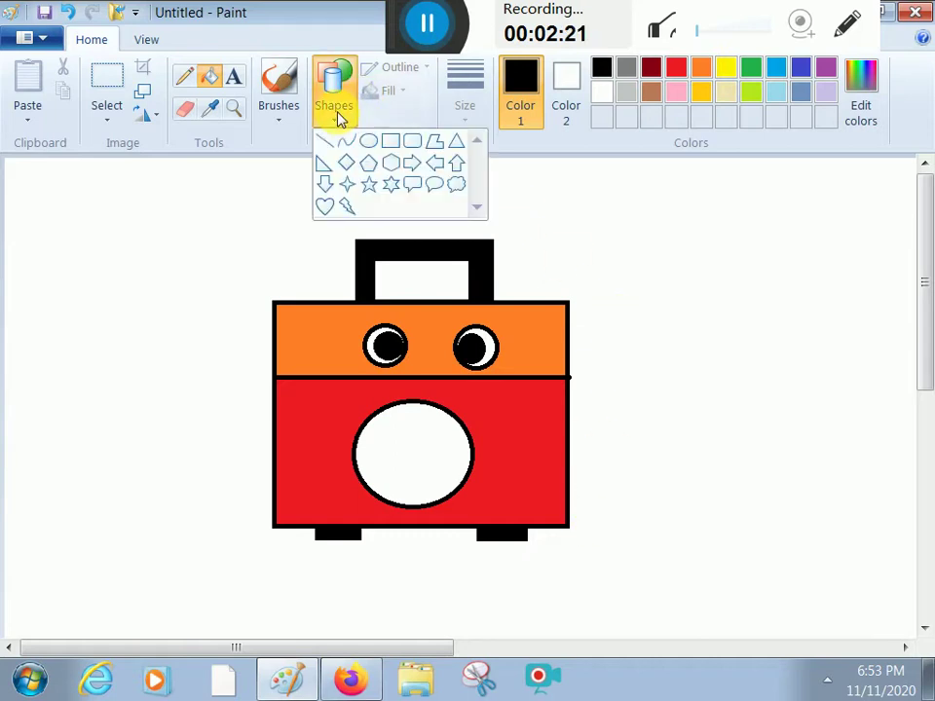
click(348, 142)
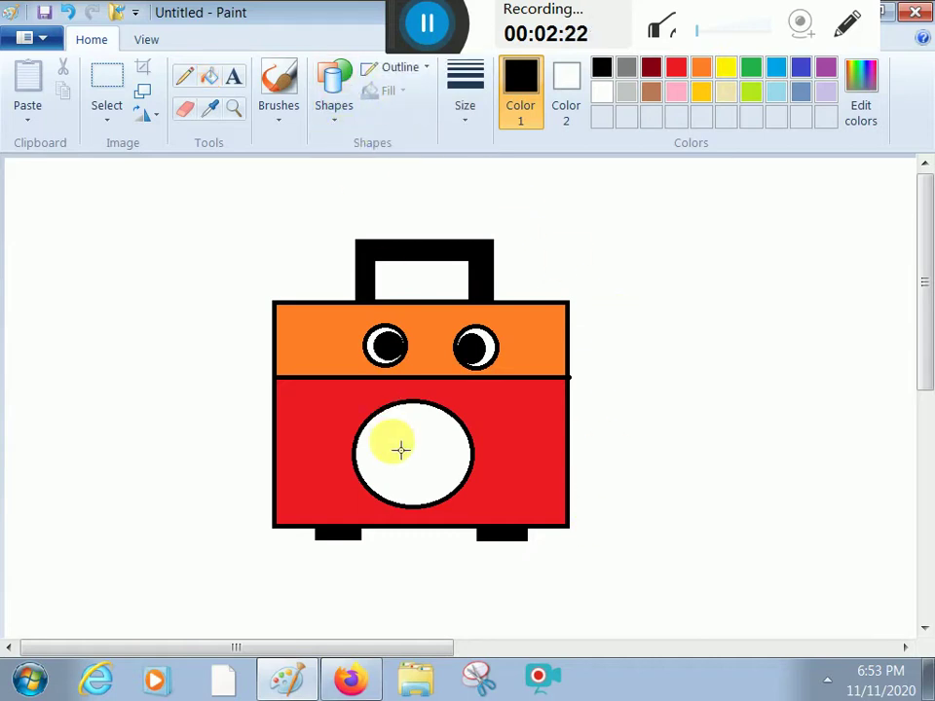
click(347, 121)
click(391, 144)
drag(395, 412, 426, 484)
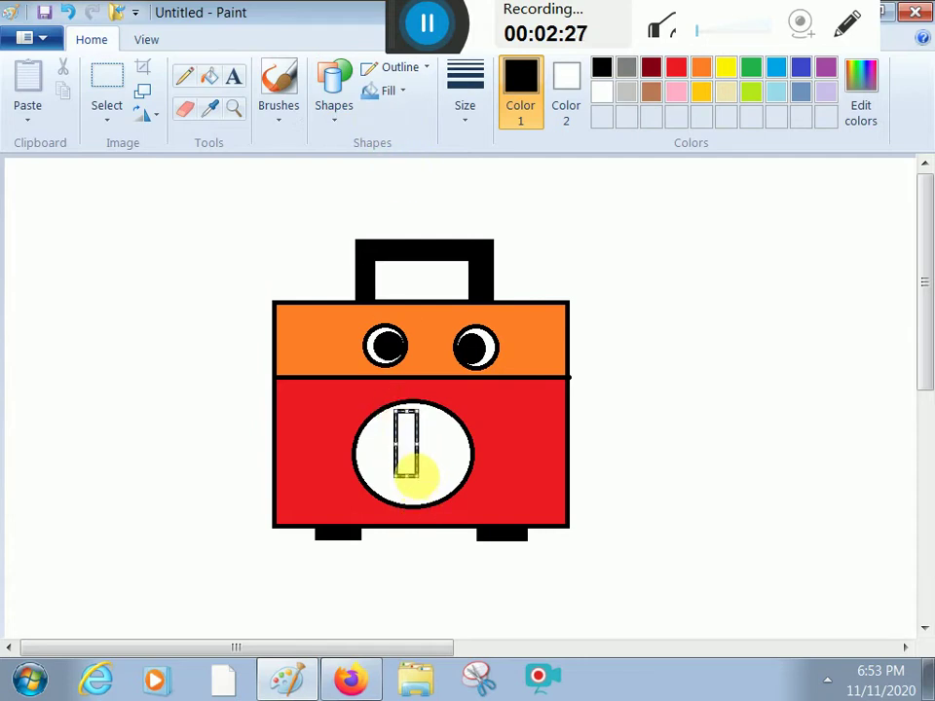
Undo the narrow rectangle, redraw it more centrally in the white circle, and overlay a long horizontal rectangle to form a cross.
key(ctrl+z)
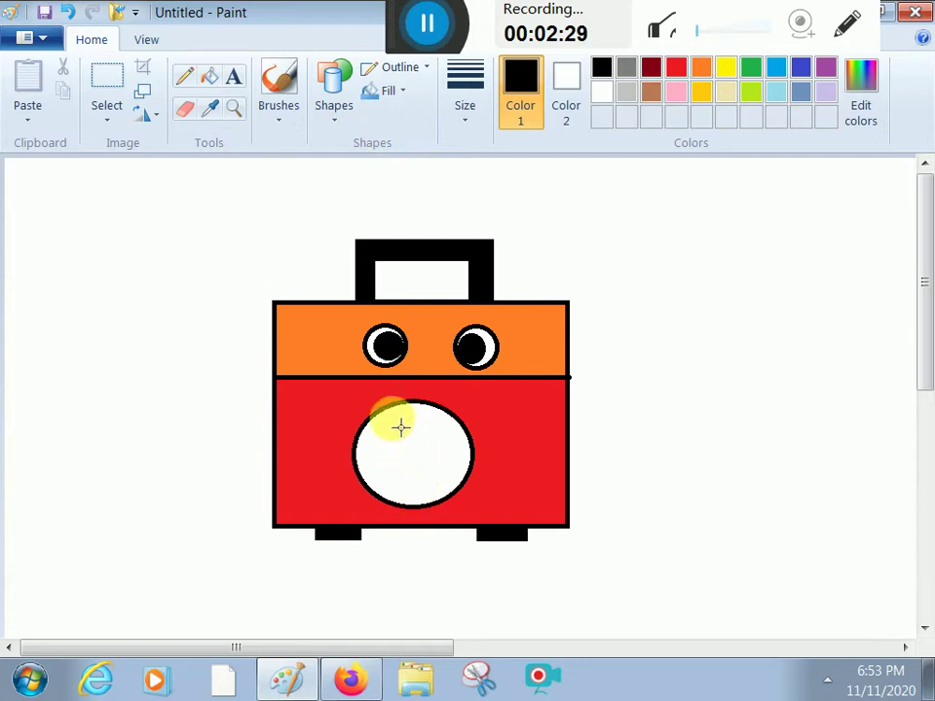
drag(396, 419, 429, 499)
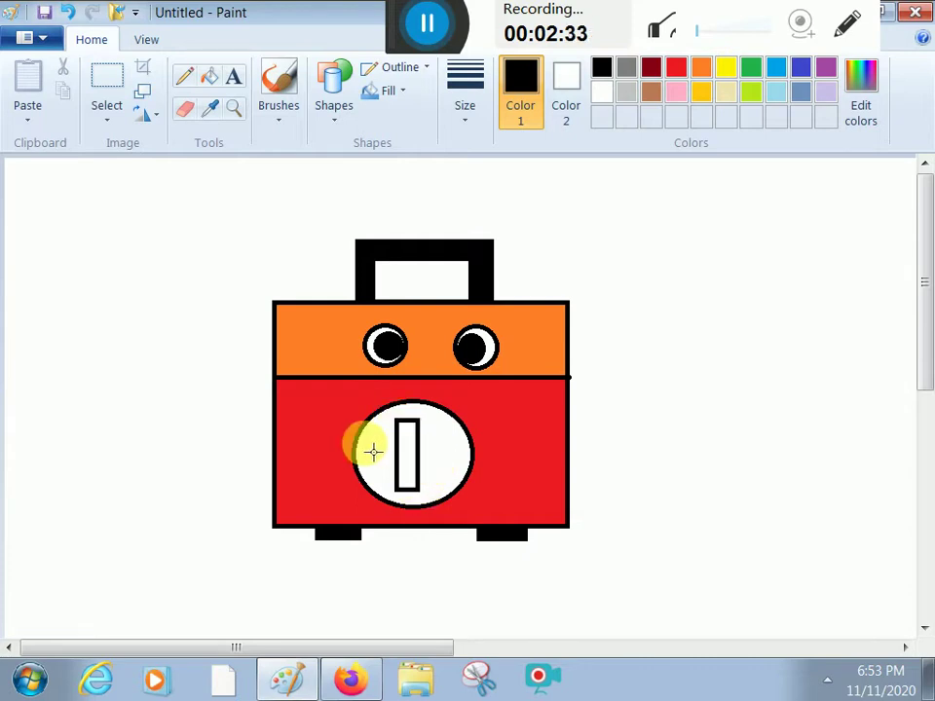
drag(362, 443, 454, 464)
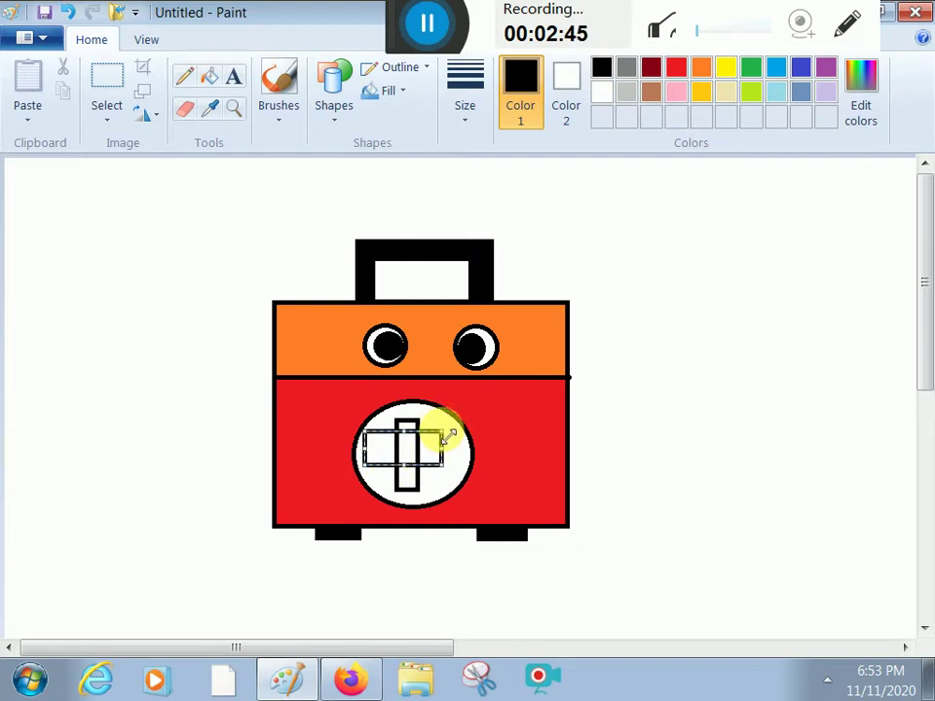
drag(455, 457, 443, 457)
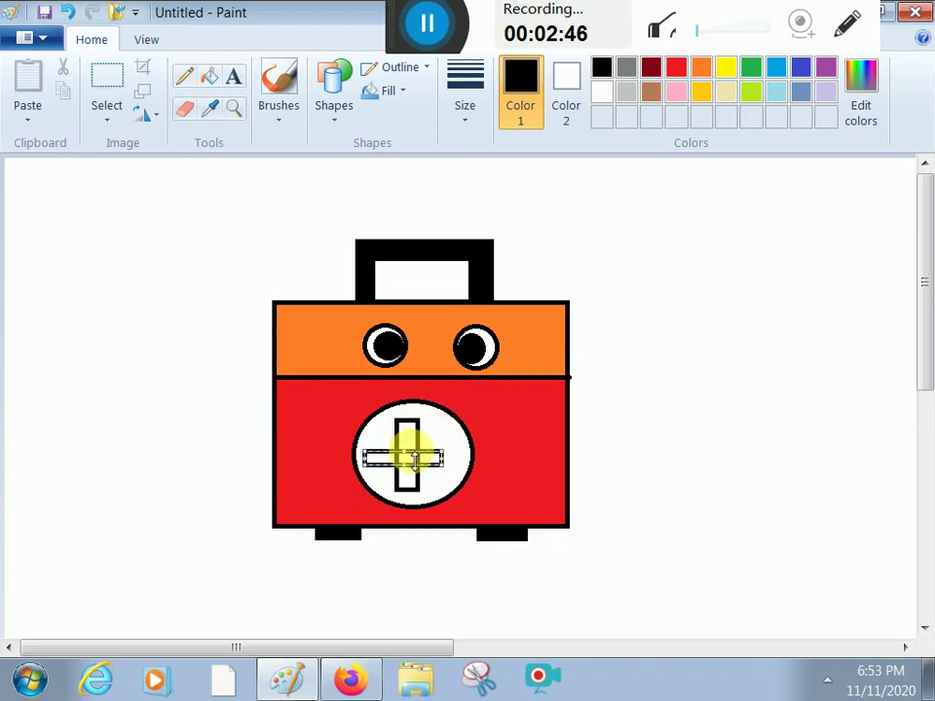
drag(443, 464, 457, 461)
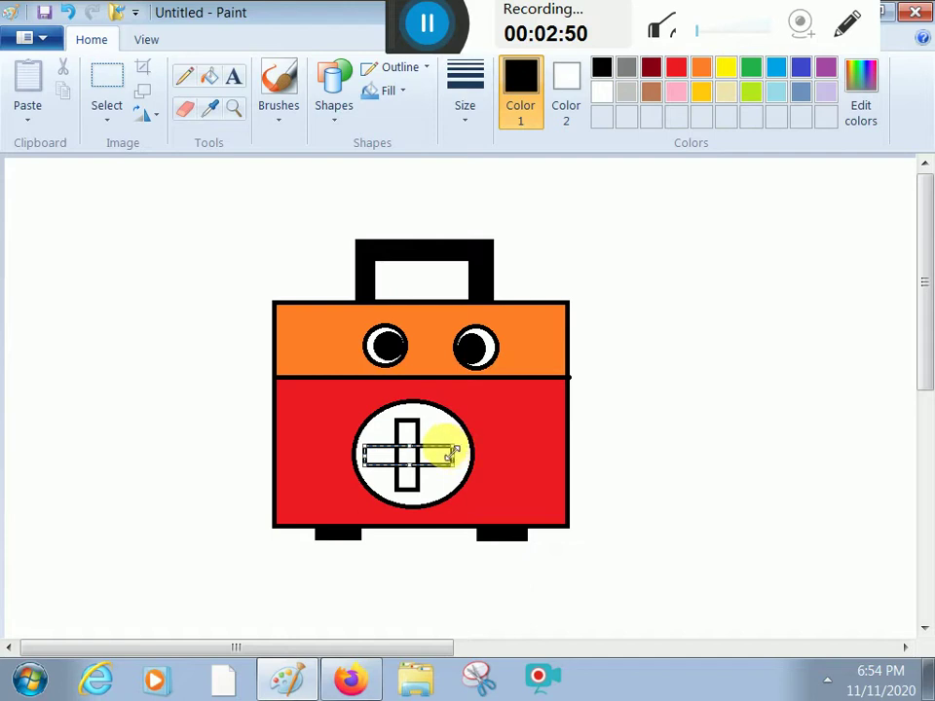
Fill the inside of the cross in the white circle with black.
click(209, 76)
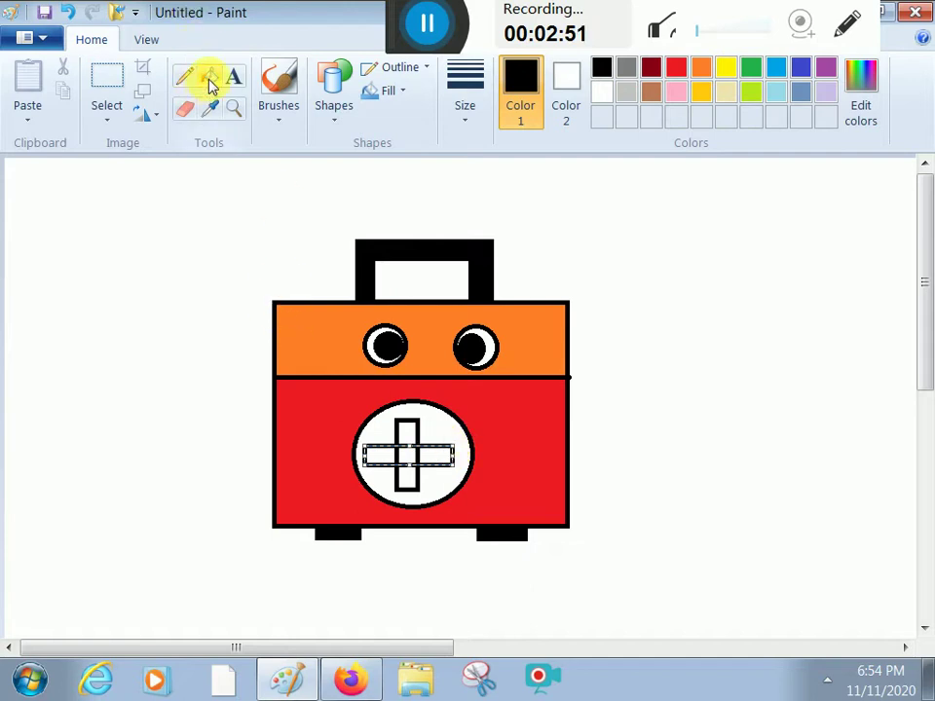
click(409, 477)
click(434, 456)
click(382, 456)
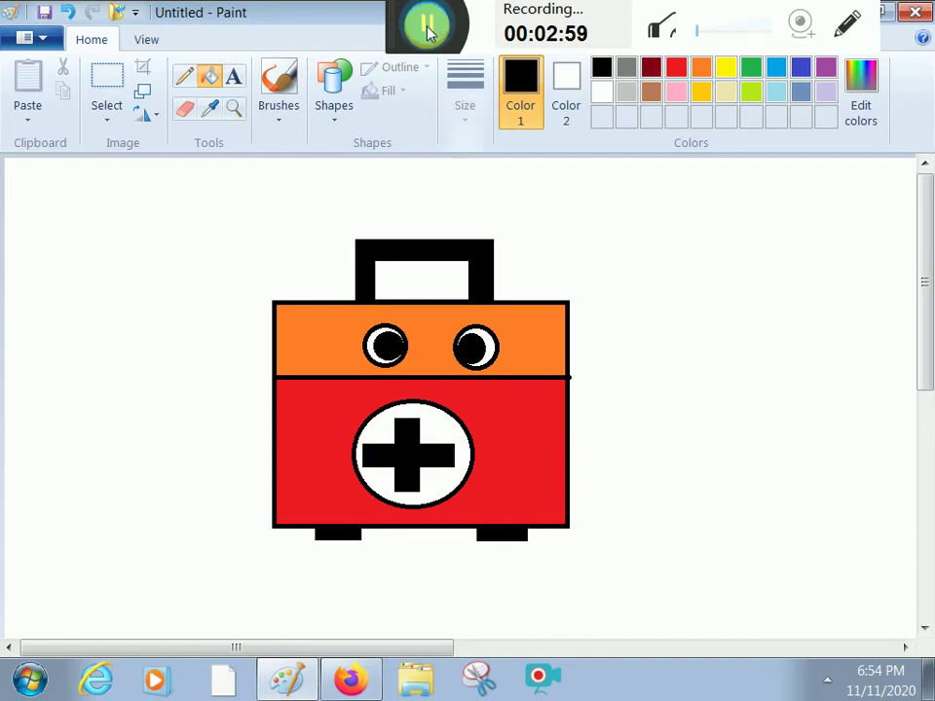
Recolour the whole cross red.
drag(425, 26, 498, 10)
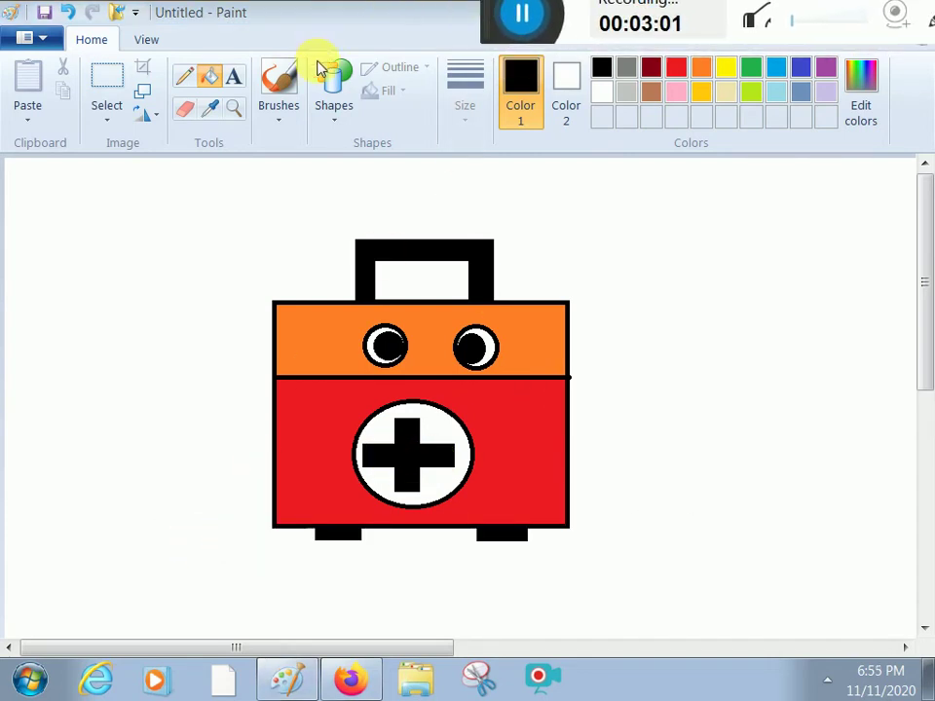
click(676, 66)
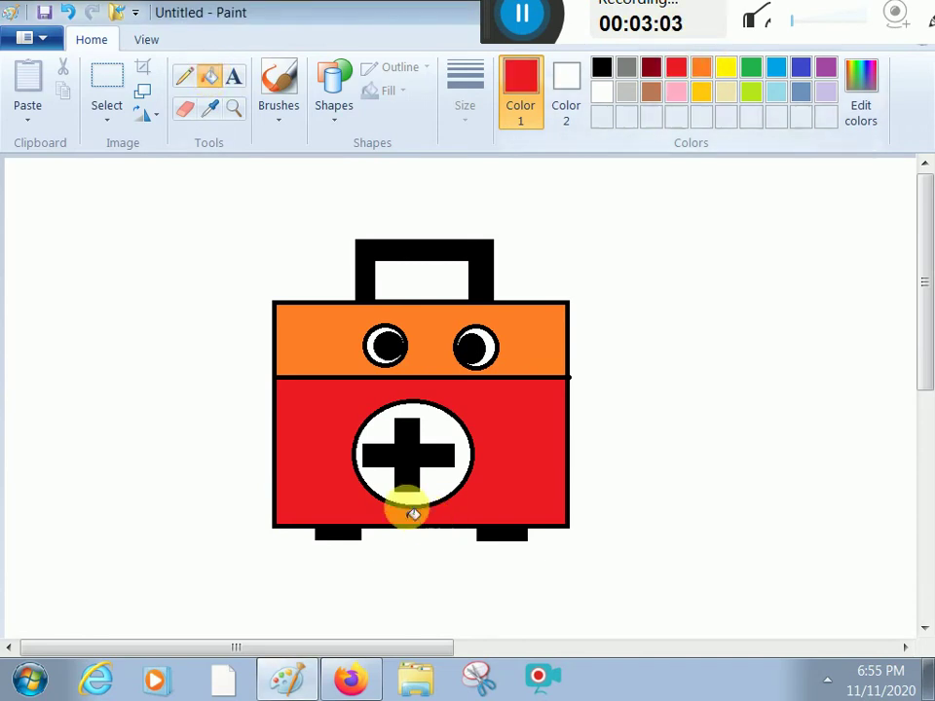
click(409, 471)
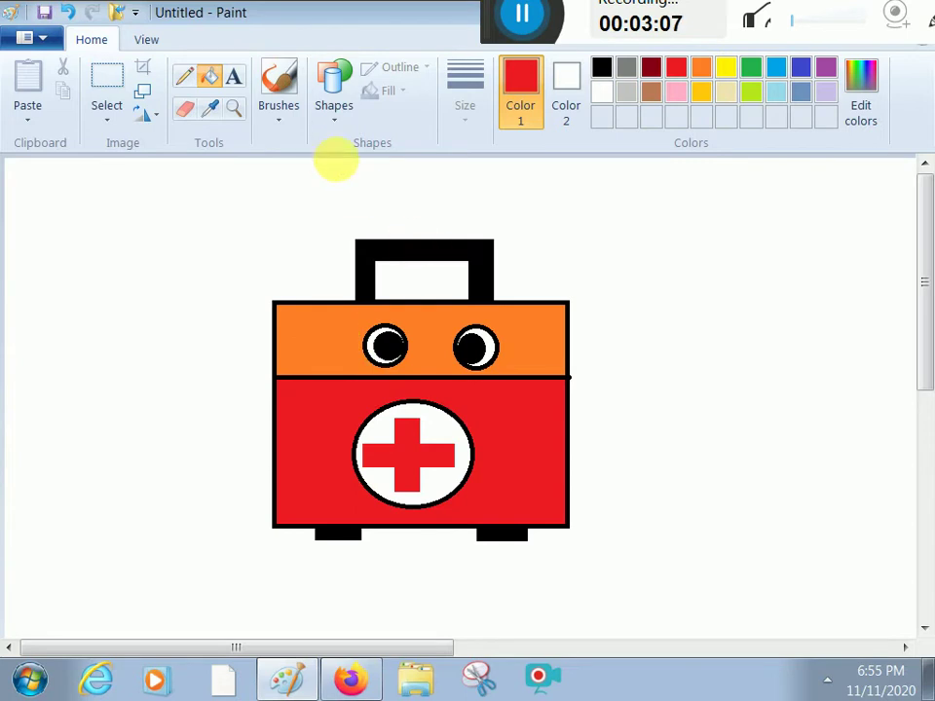
click(334, 112)
click(347, 141)
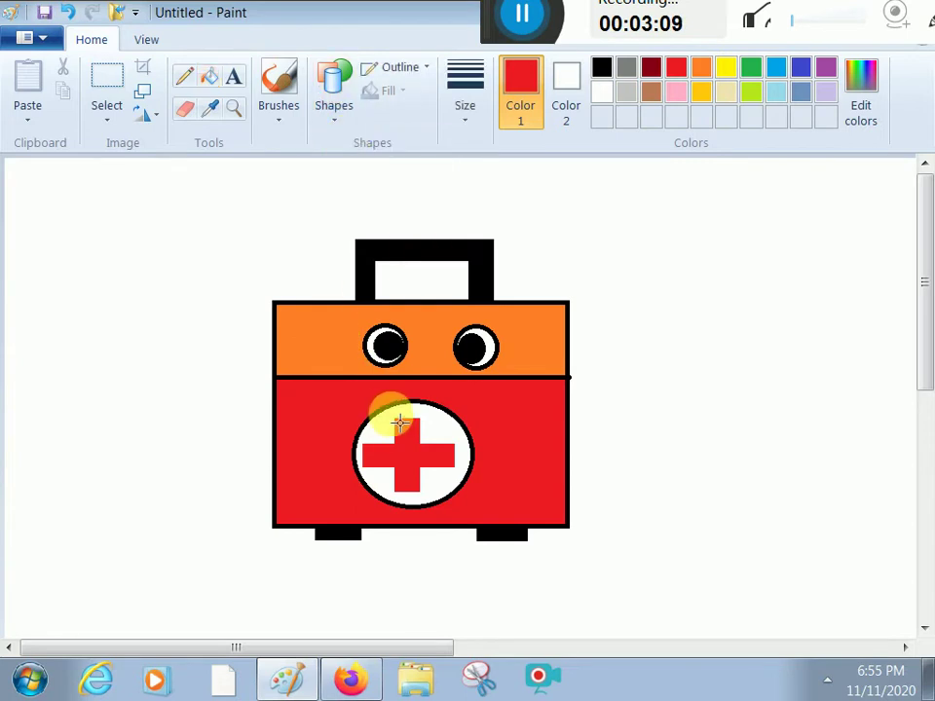
click(463, 112)
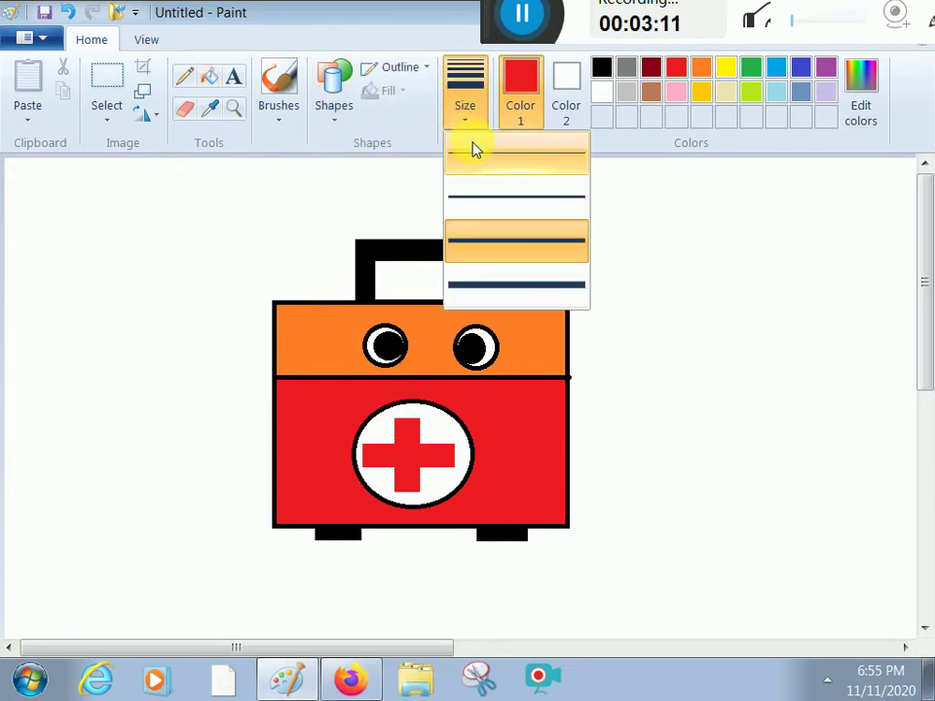
click(473, 154)
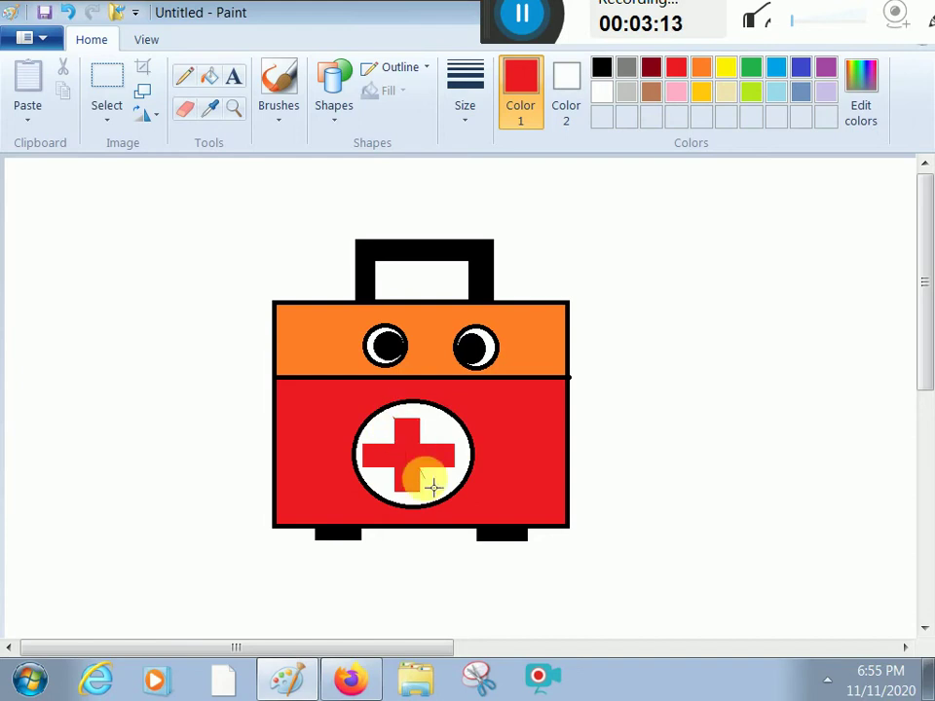
Switch to black, try outlining the cross's upright bar with a rectangle in the thinnest line, and undo the attempt.
click(601, 67)
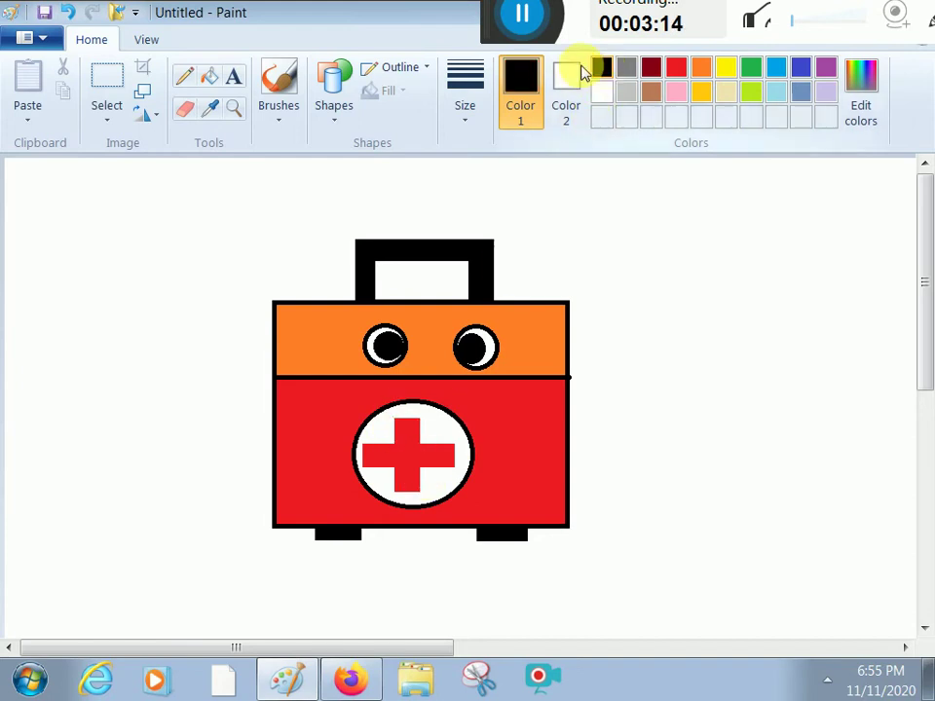
click(335, 109)
click(390, 141)
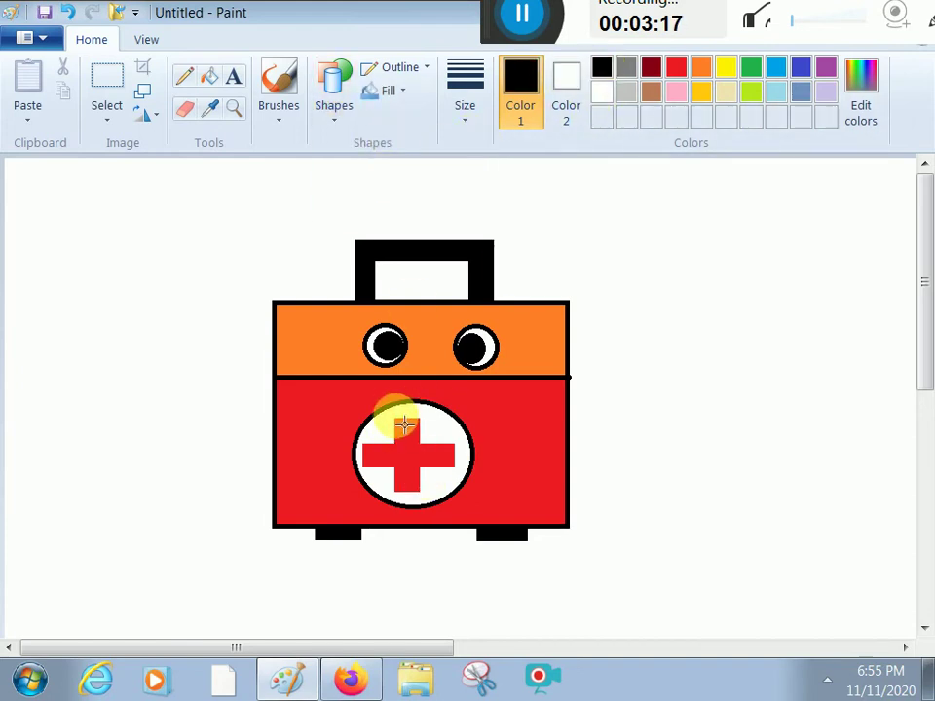
drag(391, 417, 421, 495)
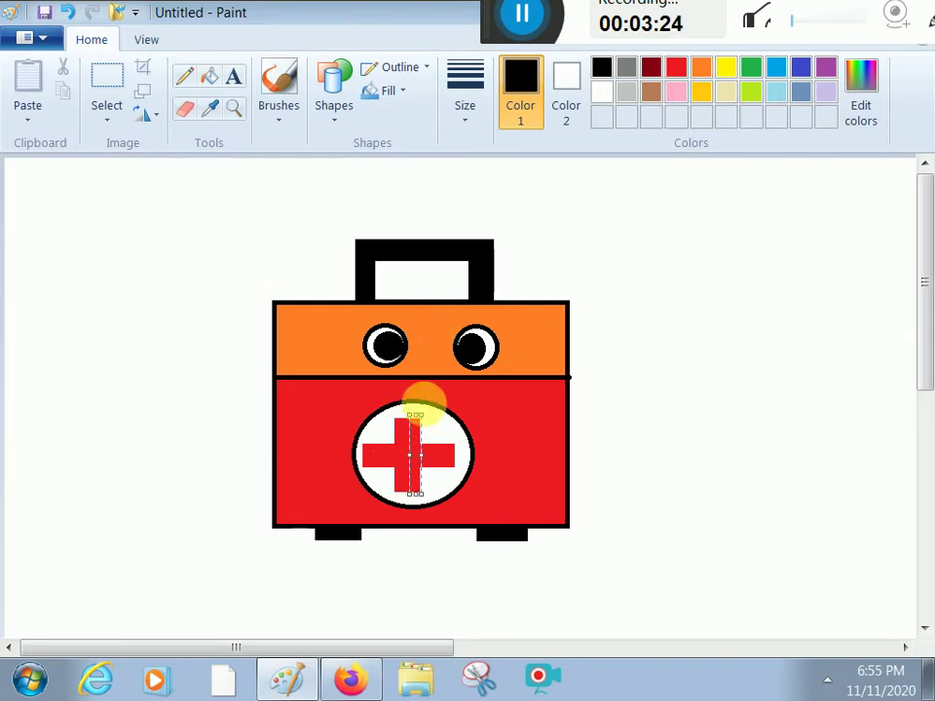
drag(392, 456, 405, 456)
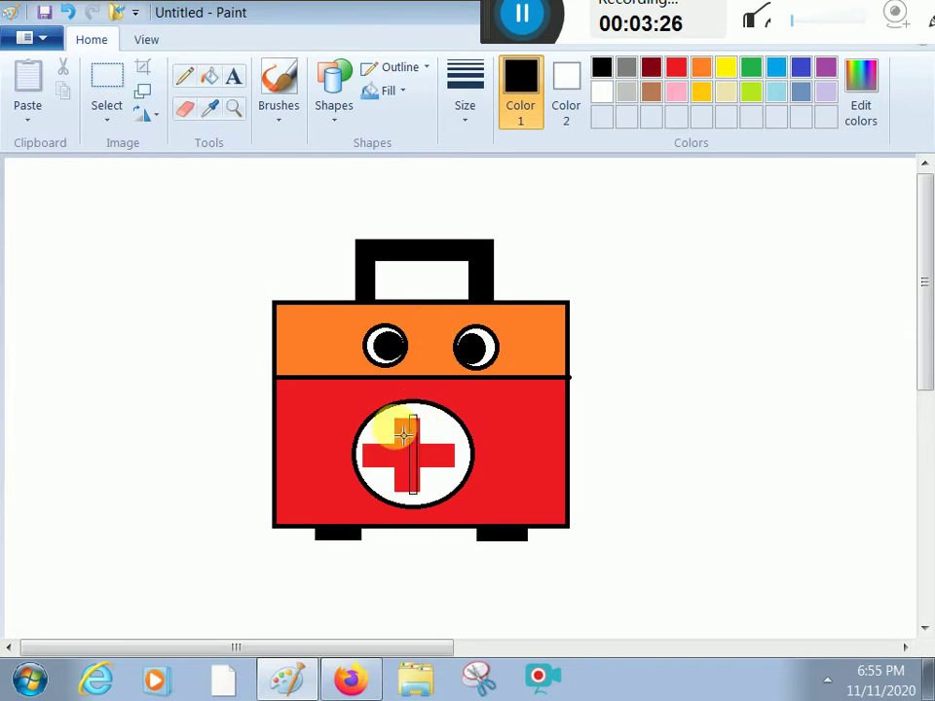
click(64, 13)
Outline the upright and horizontal bars of the cross with two black rectangles in the second-thinnest line.
click(464, 134)
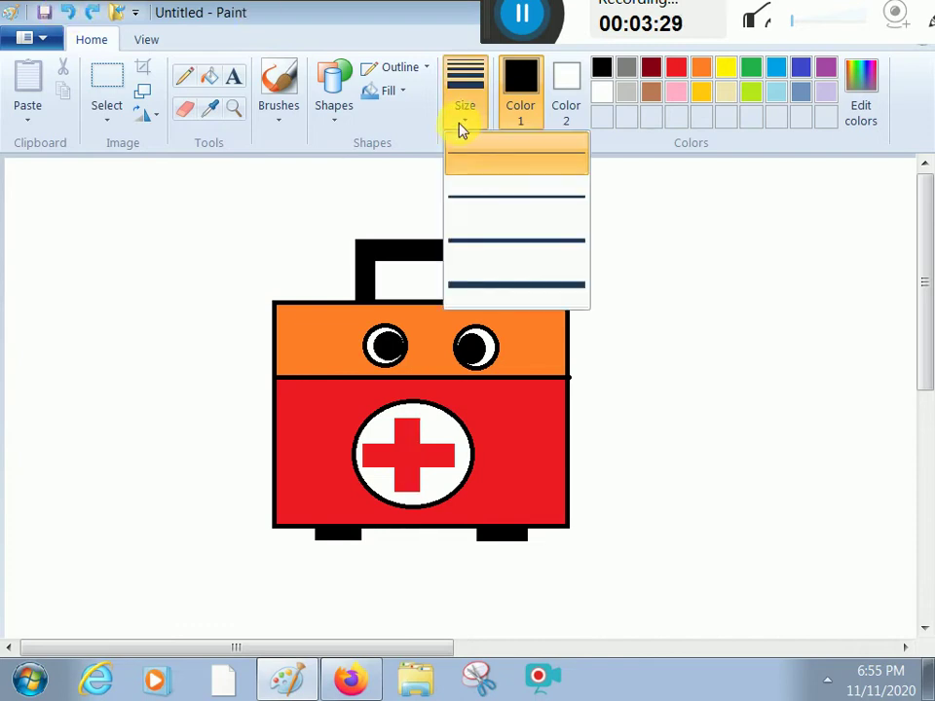
click(497, 195)
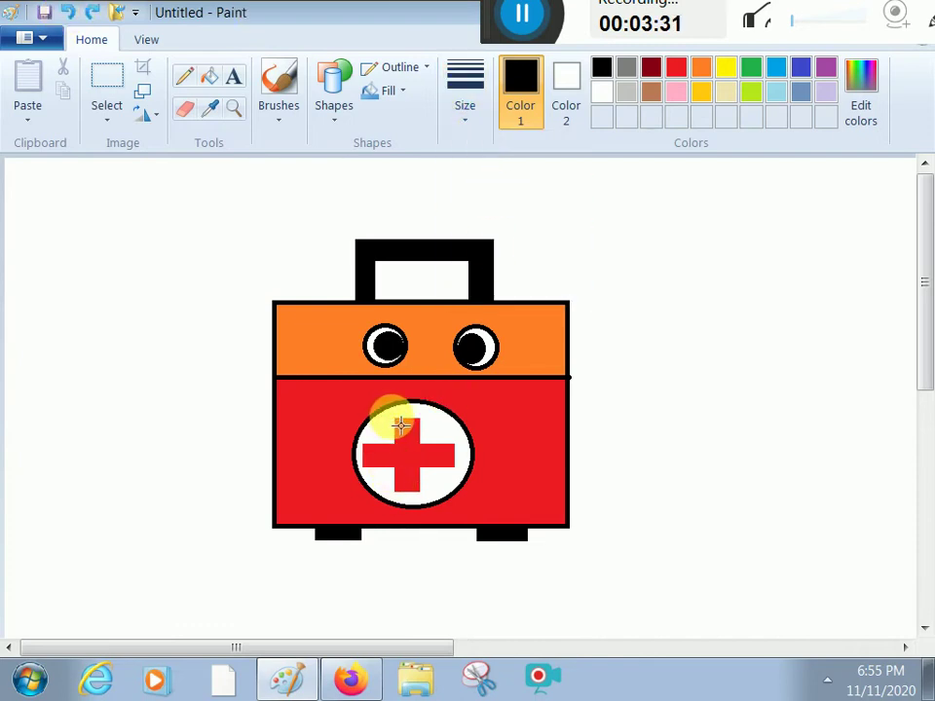
mouse_move(400, 423)
mouse_down()
mouse_move(417, 441)
mouse_move(429, 500)
mouse_move(400, 506)
mouse_move(404, 493)
mouse_up()
click(434, 443)
drag(459, 444, 362, 468)
click(277, 216)
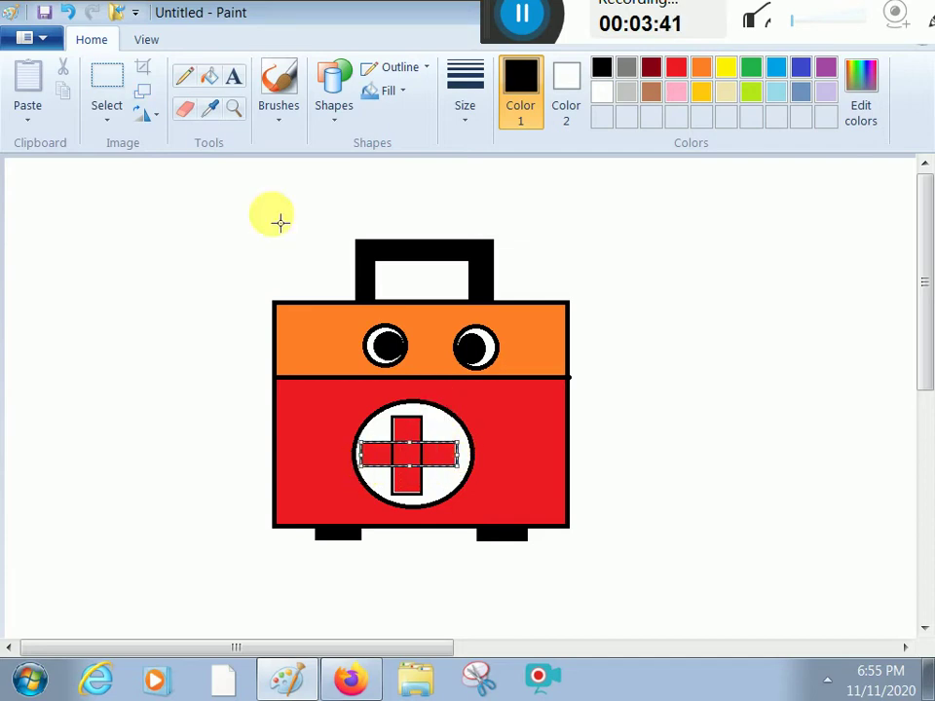
Erase the outline segments crossing the centre of the cross and refill the erased area with red.
click(184, 107)
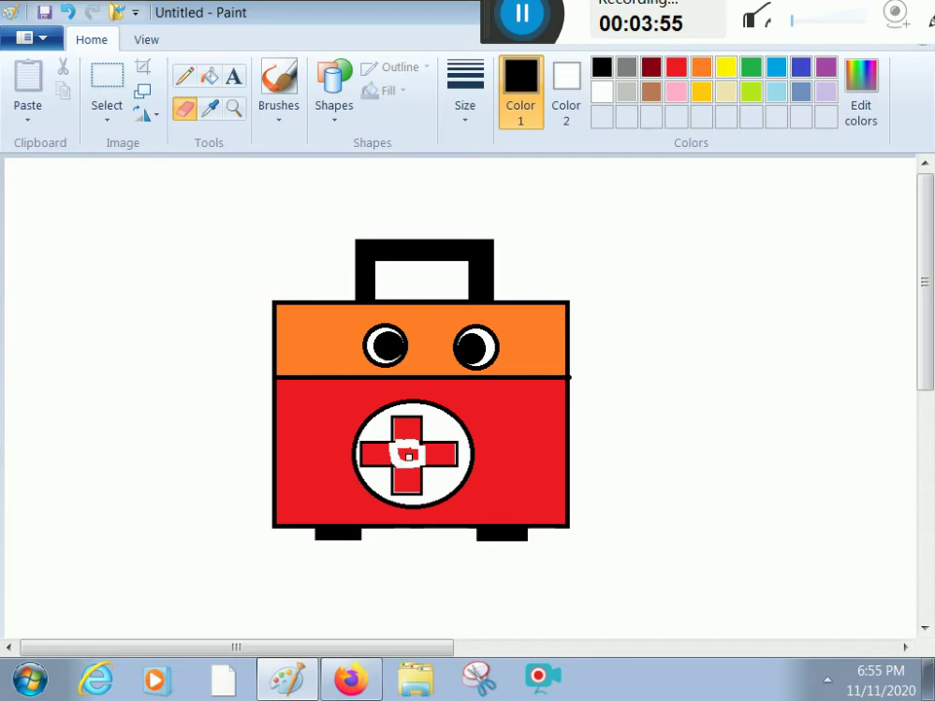
click(208, 82)
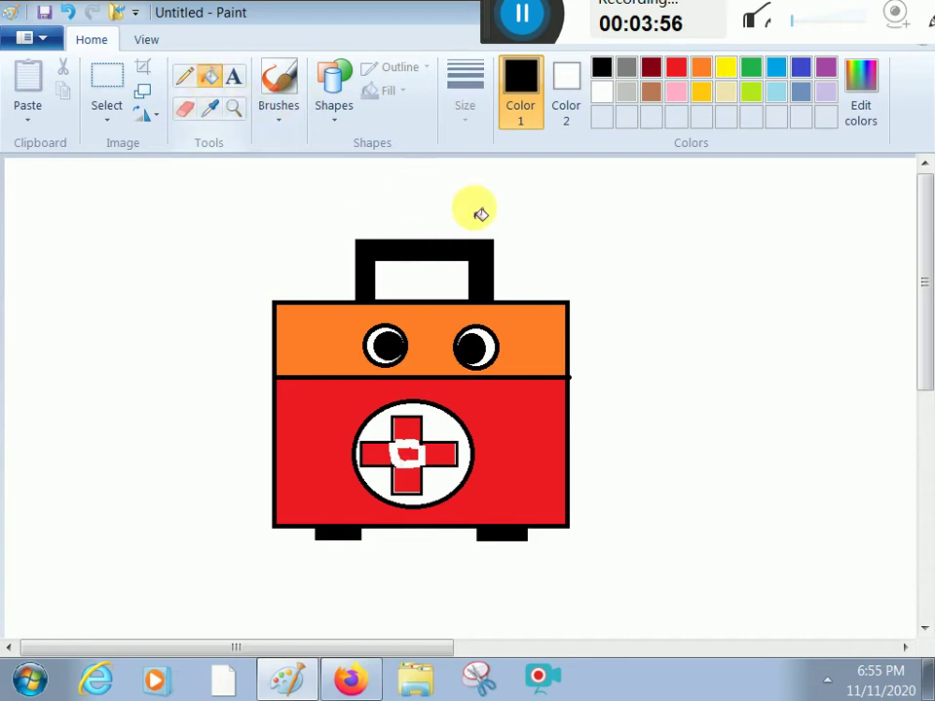
click(675, 72)
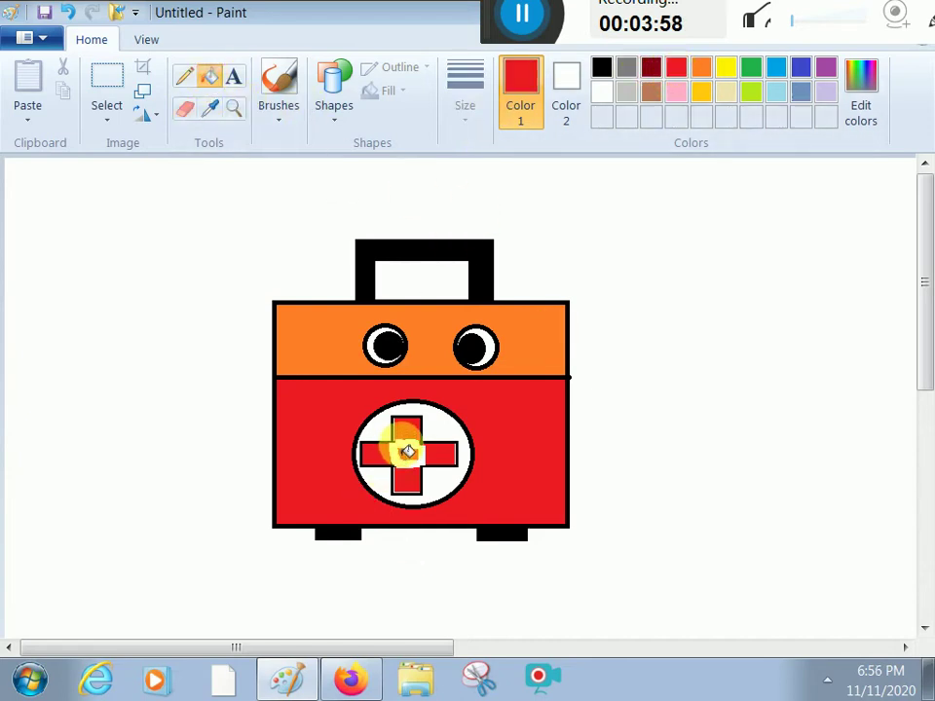
click(407, 450)
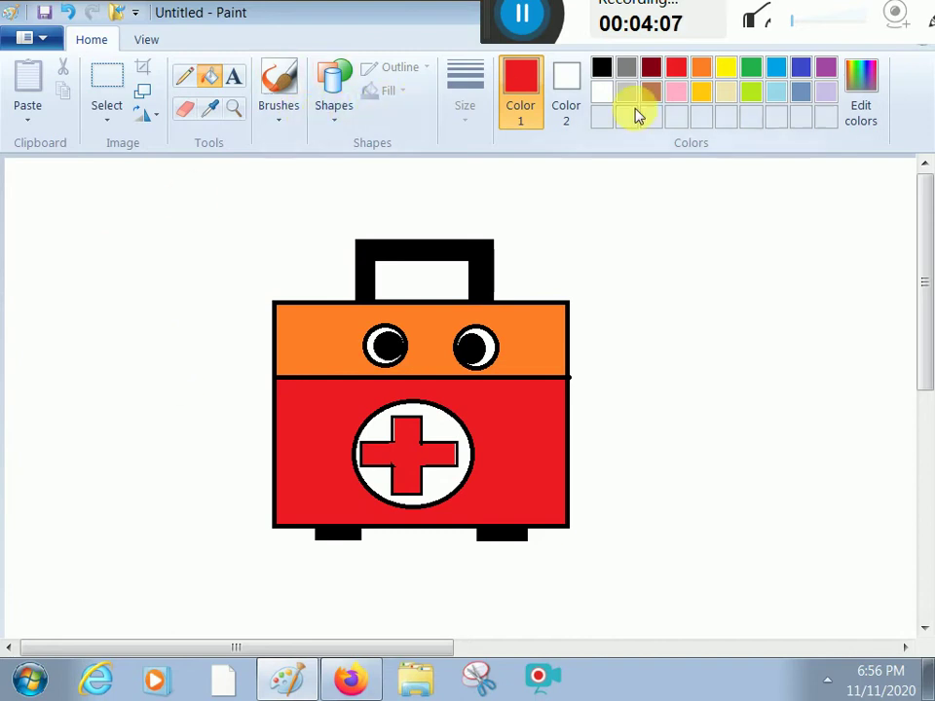
Try light turquoise, lavender, gold and pink fills on the background, and fill the handle's opening with pink.
click(212, 76)
click(776, 90)
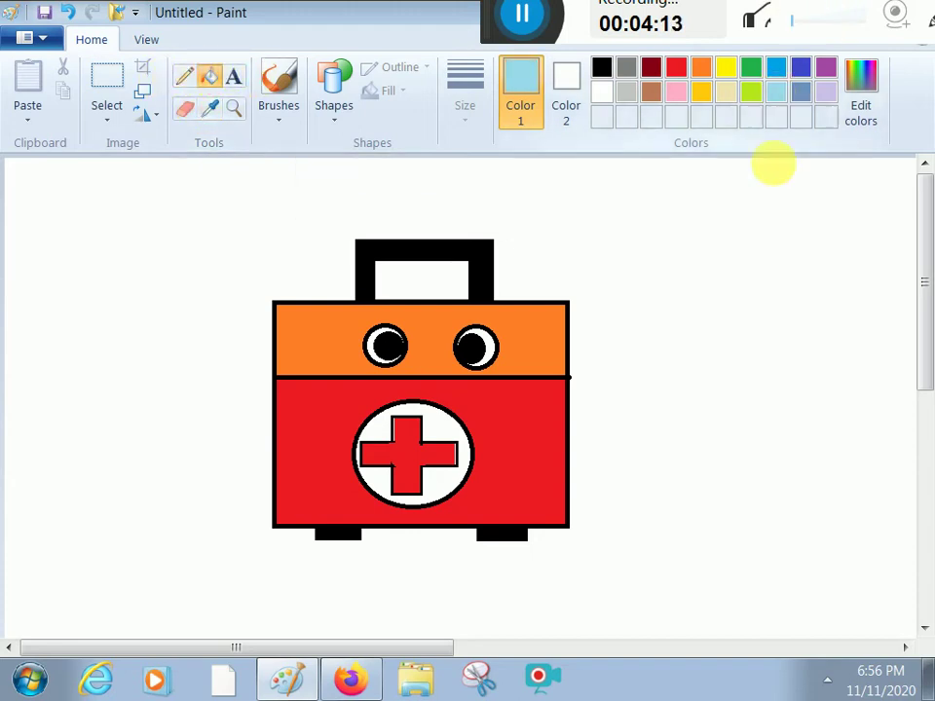
click(756, 257)
click(824, 92)
click(804, 274)
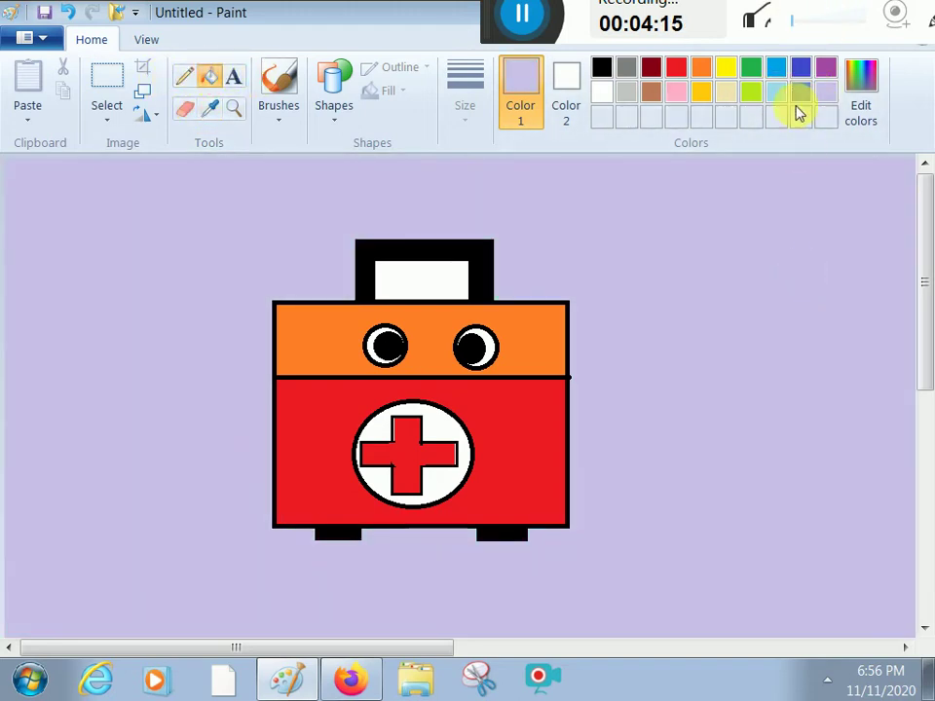
click(703, 92)
click(716, 231)
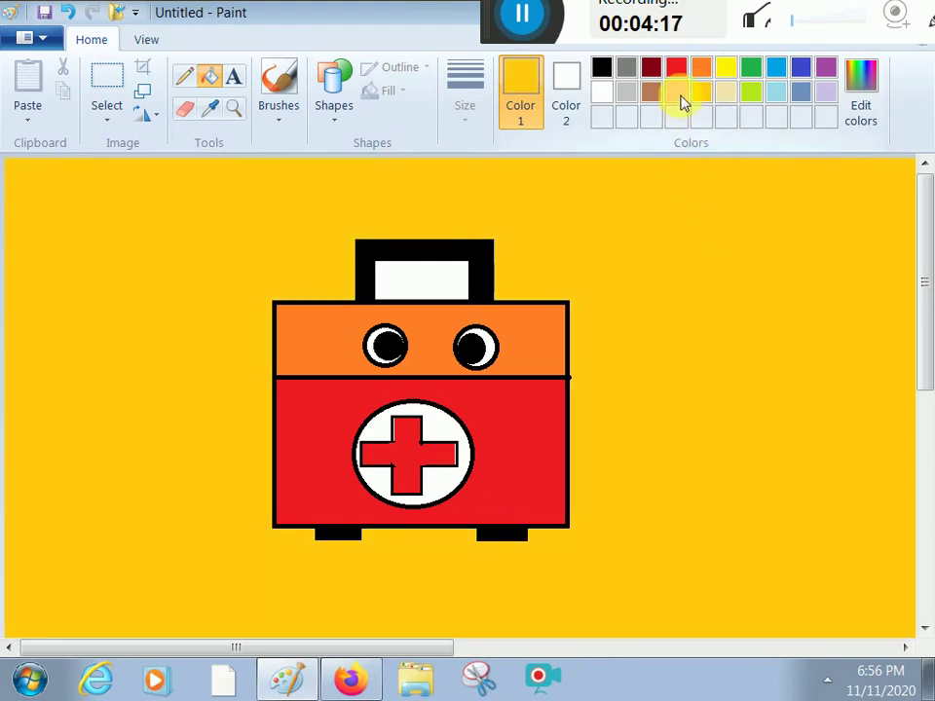
click(678, 94)
click(746, 235)
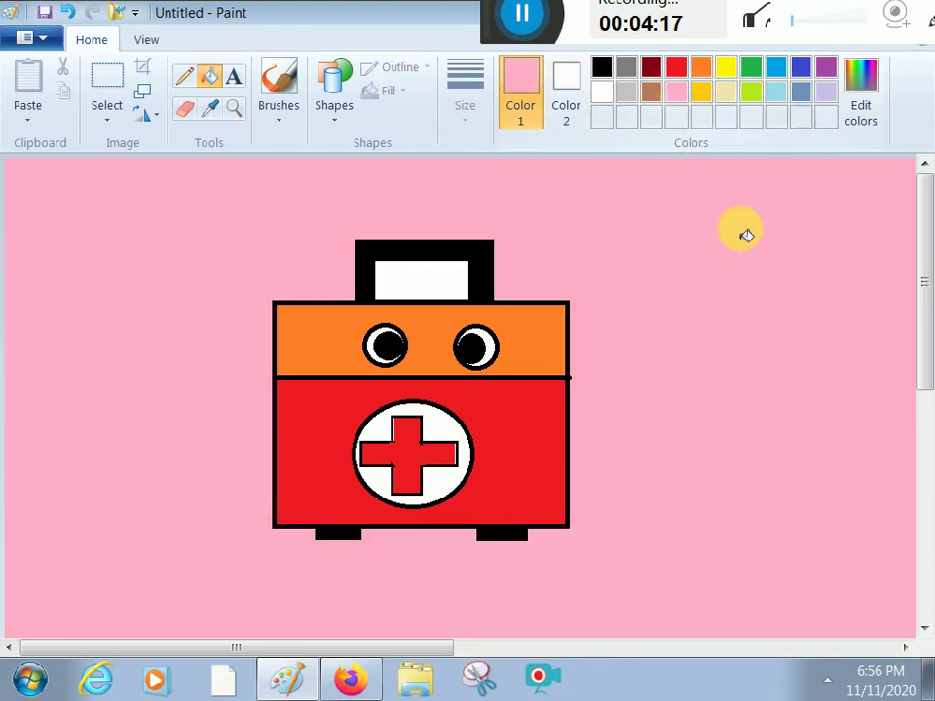
click(403, 279)
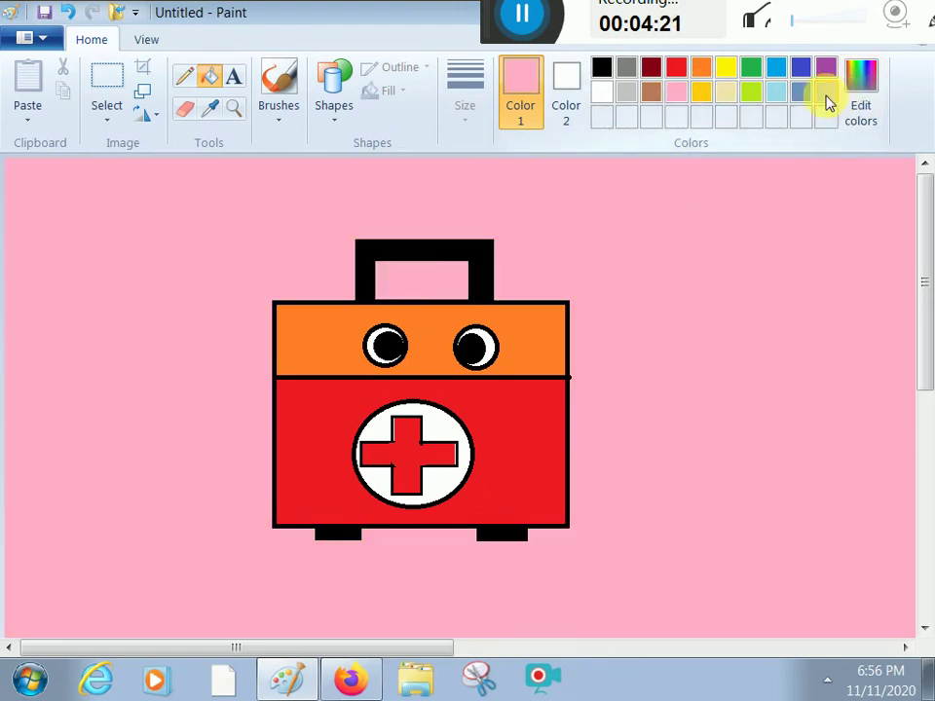
Fill the background and the opening of the handle with lavender.
click(538, 220)
click(421, 288)
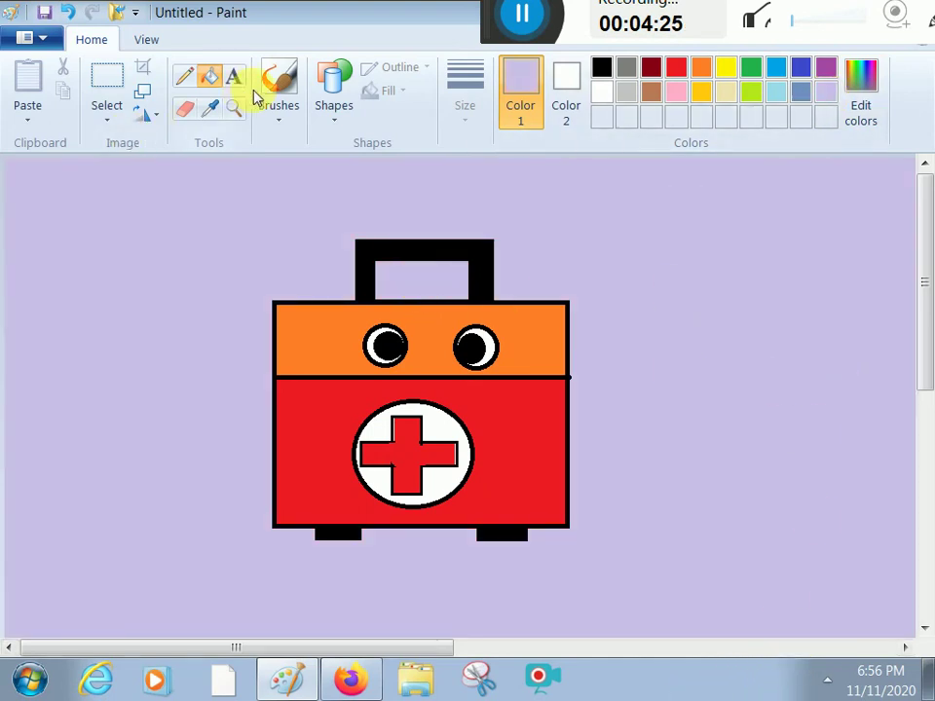
mouse_move(522, 14)
mouse_down()
mouse_move(191, 543)
mouse_move(292, 42)
mouse_up()
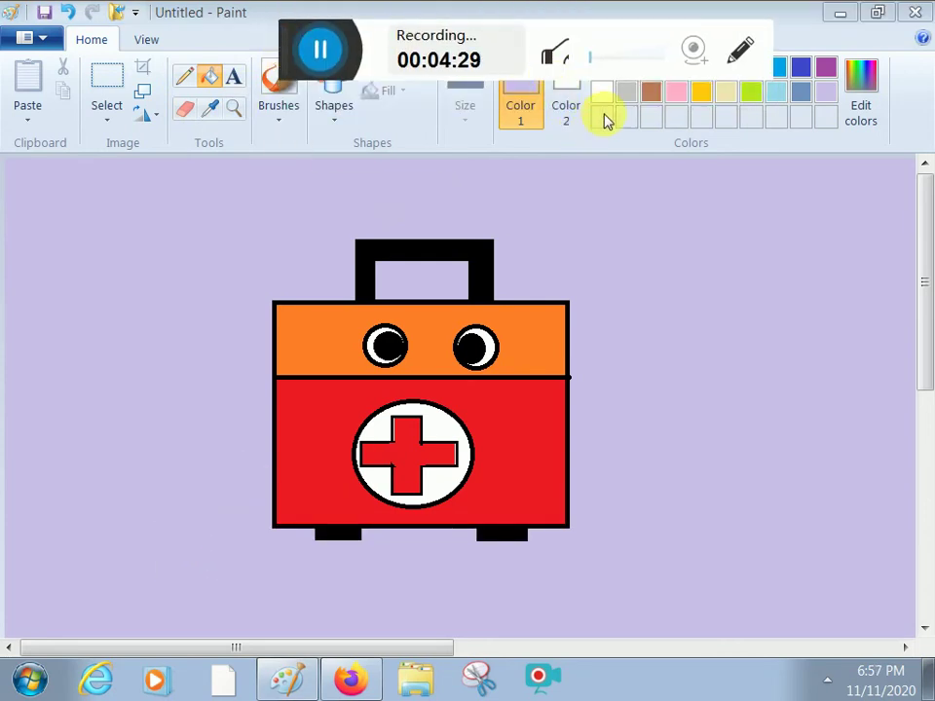
Draw two small upright rectangles as latches across the box's dividing line, one near each side edge.
click(338, 126)
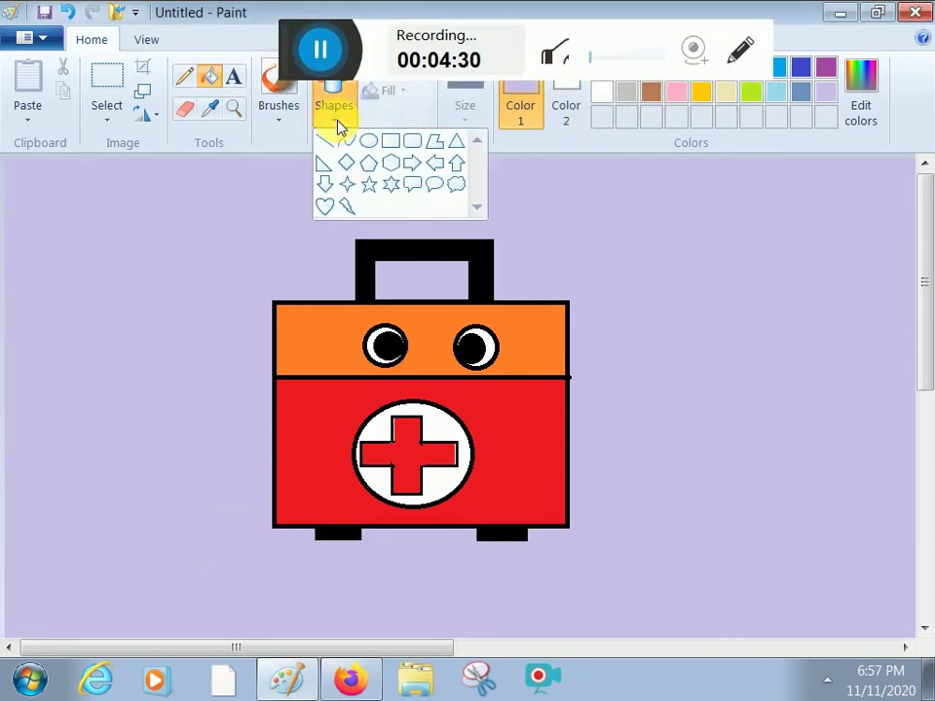
click(389, 141)
mouse_move(514, 371)
mouse_down()
mouse_move(555, 412)
mouse_move(527, 367)
mouse_up()
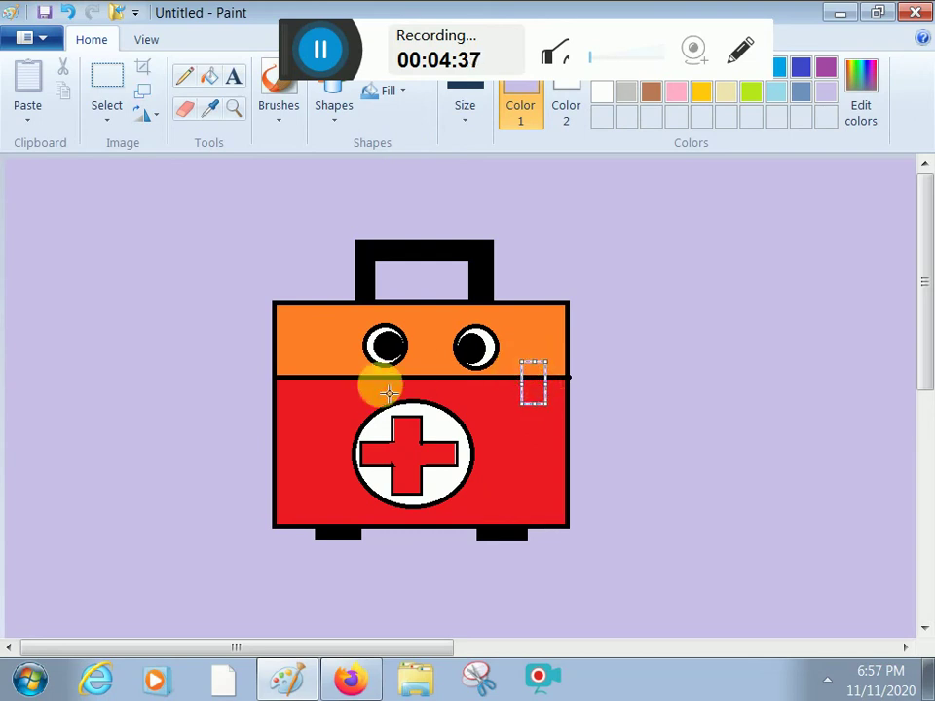
drag(291, 364, 324, 412)
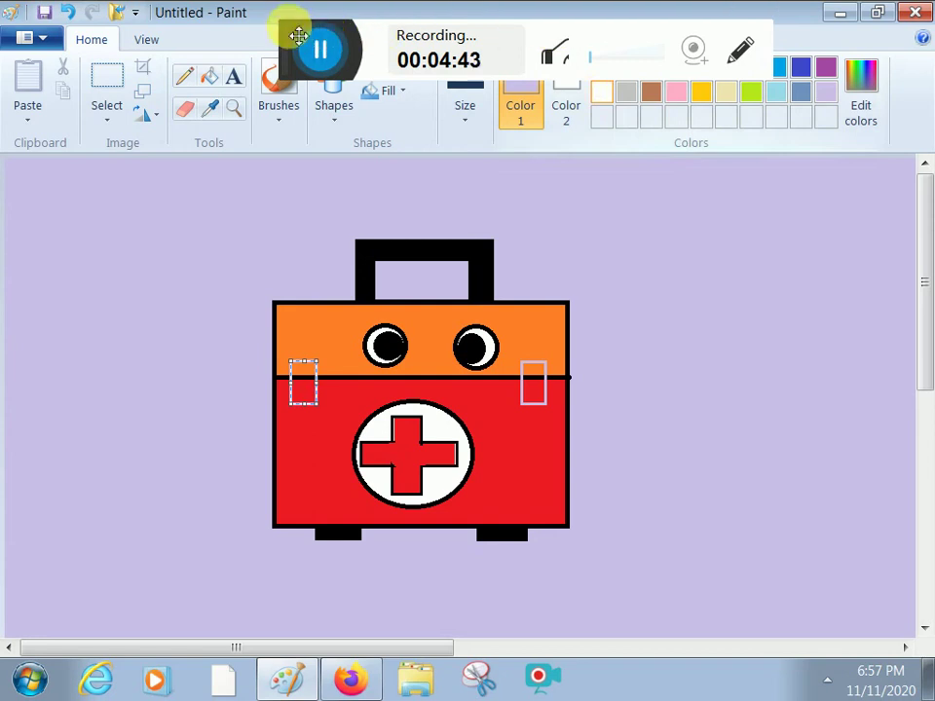
drag(292, 27, 305, 9)
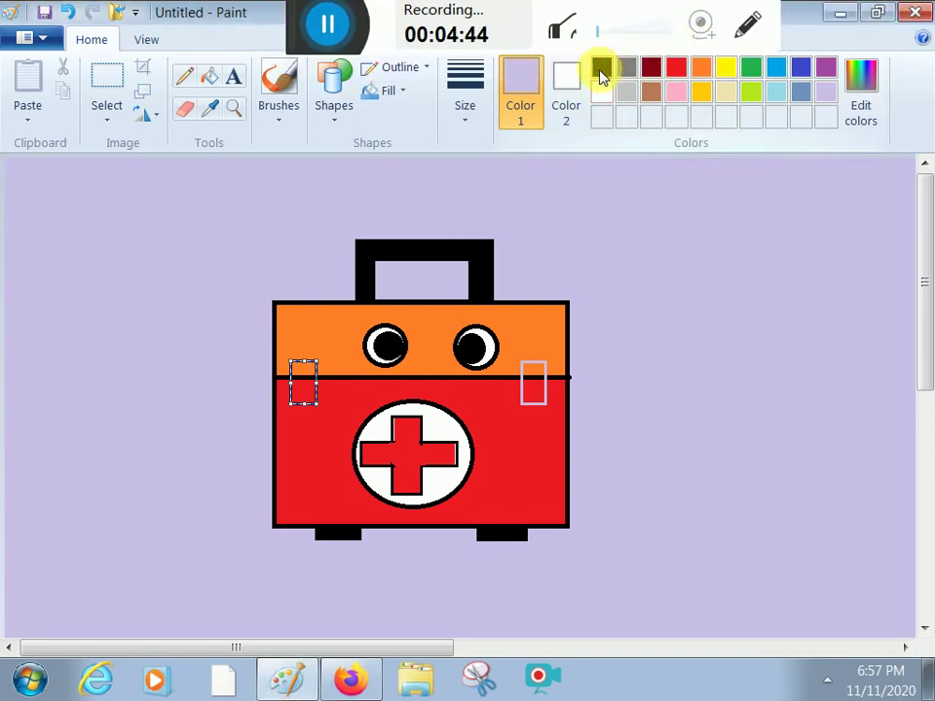
Undo the lavender latch outlines and redraw them as two small black rectangles across the box's dividing line, one near each side edge.
click(67, 14)
click(602, 66)
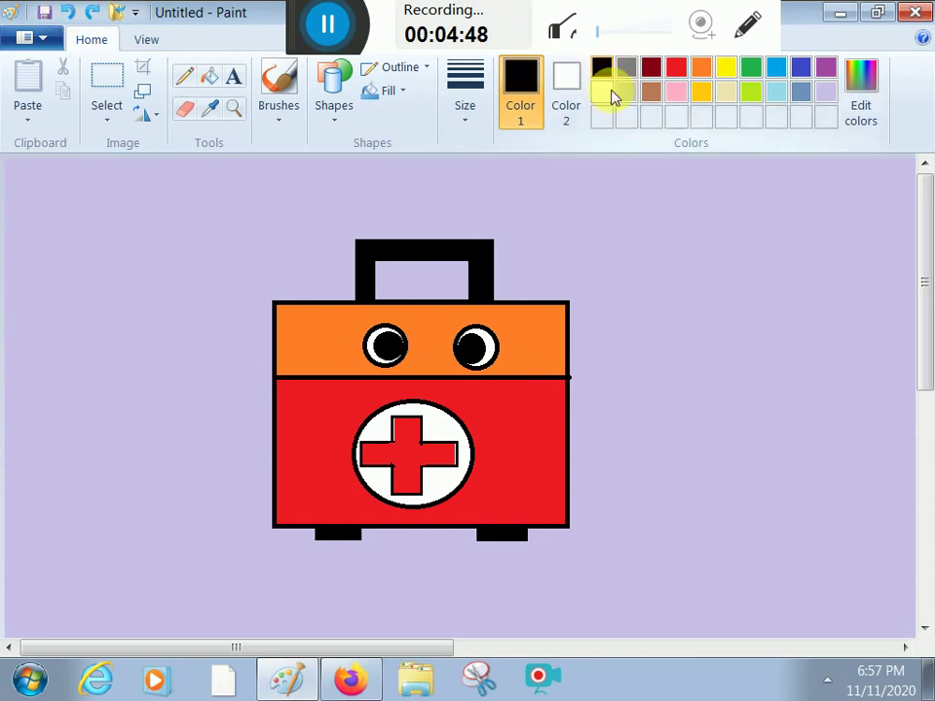
drag(513, 368, 548, 407)
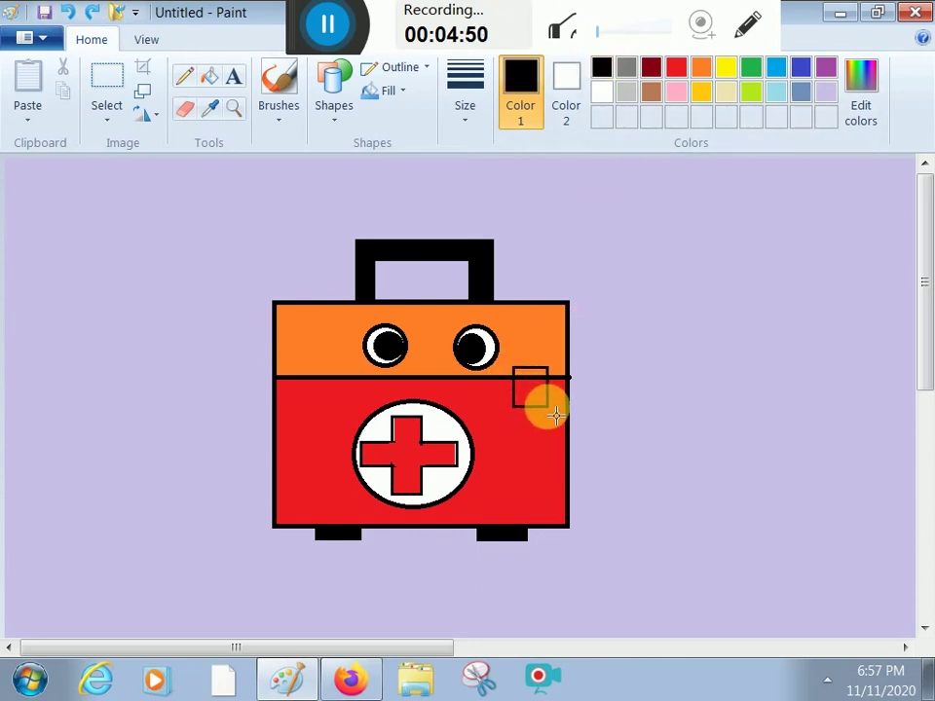
drag(295, 366, 338, 417)
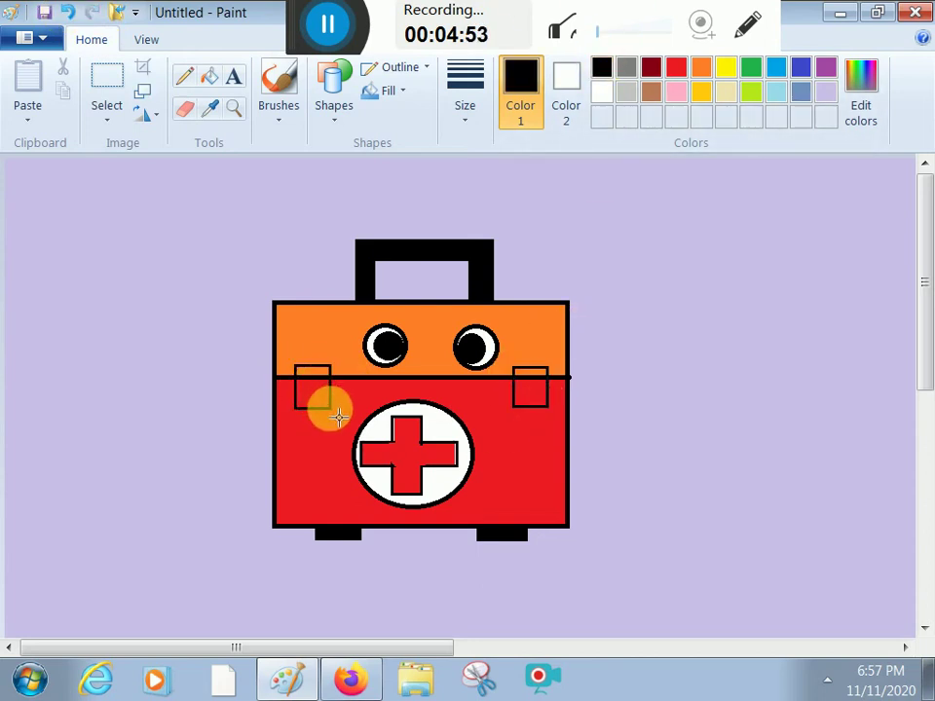
drag(303, 365, 302, 378)
click(366, 392)
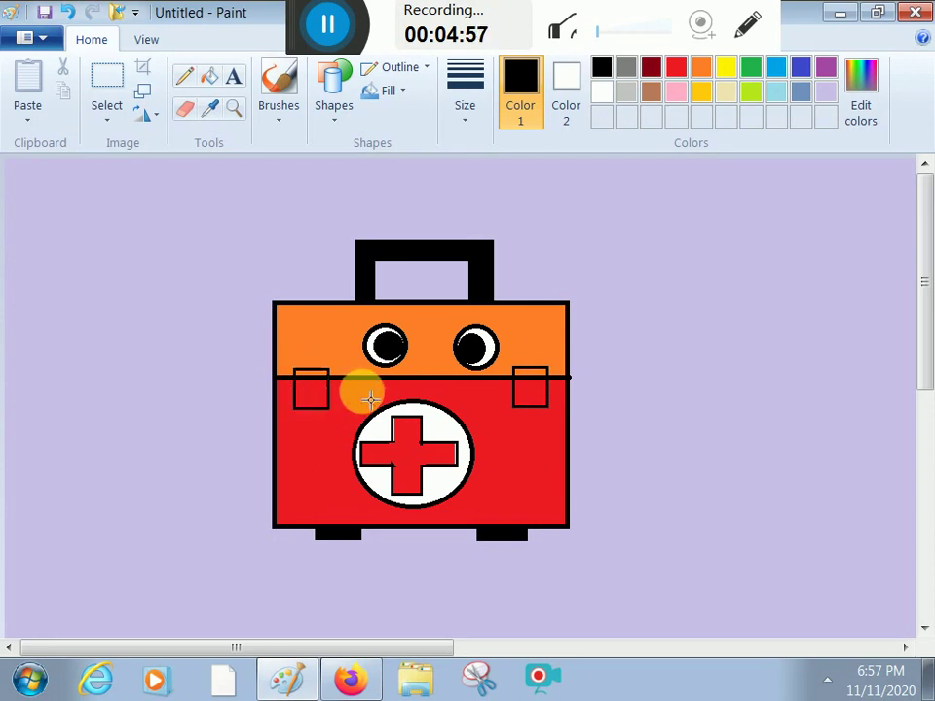
Fill both latch rectangles completely with black, above and below the dividing line.
click(209, 77)
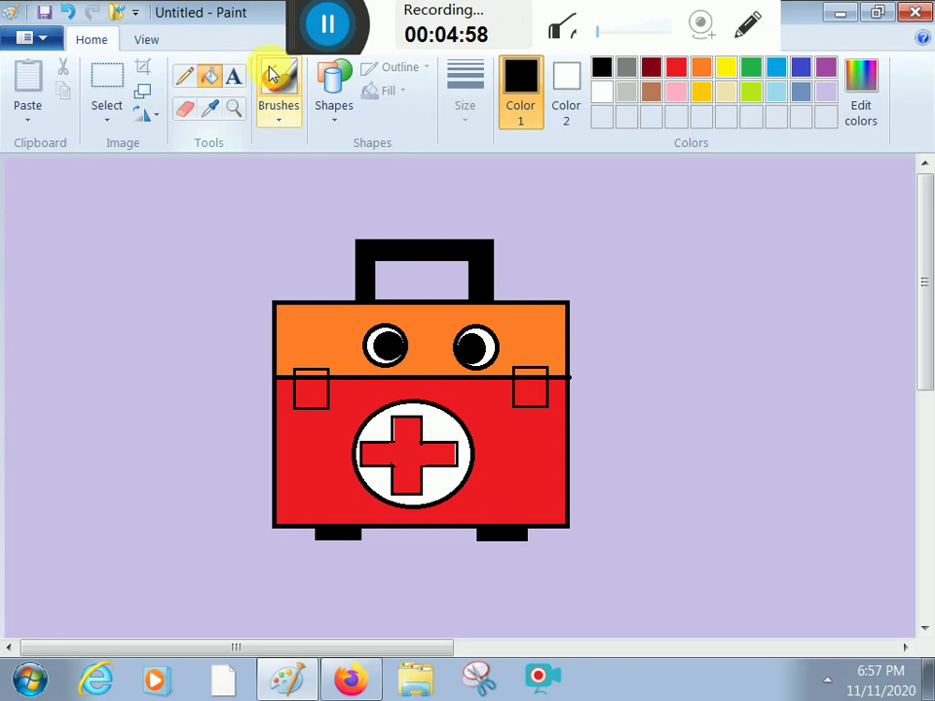
click(310, 384)
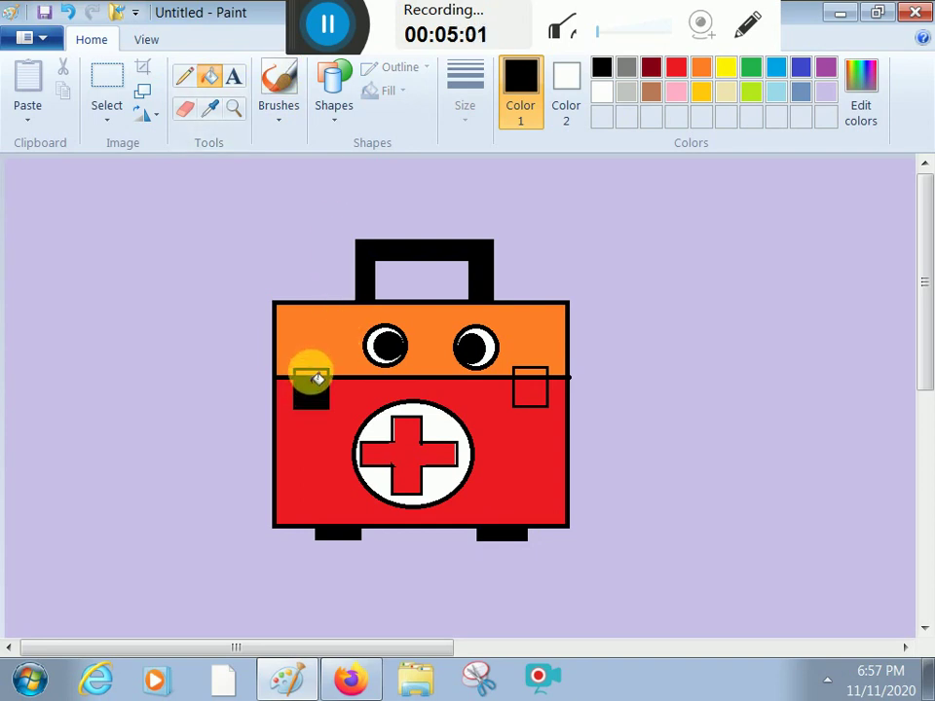
click(535, 382)
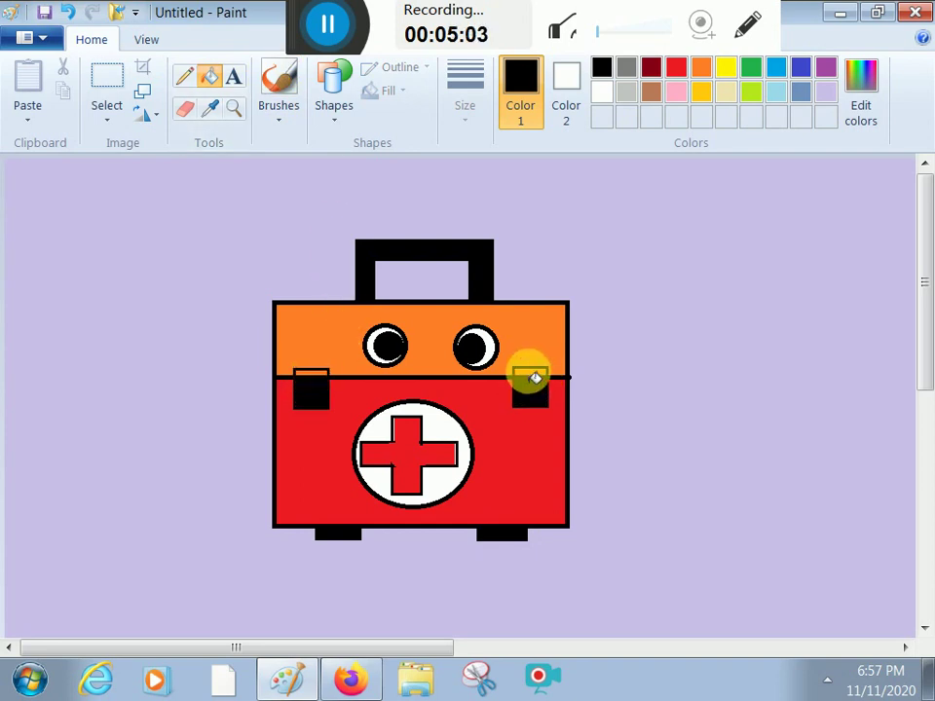
click(306, 375)
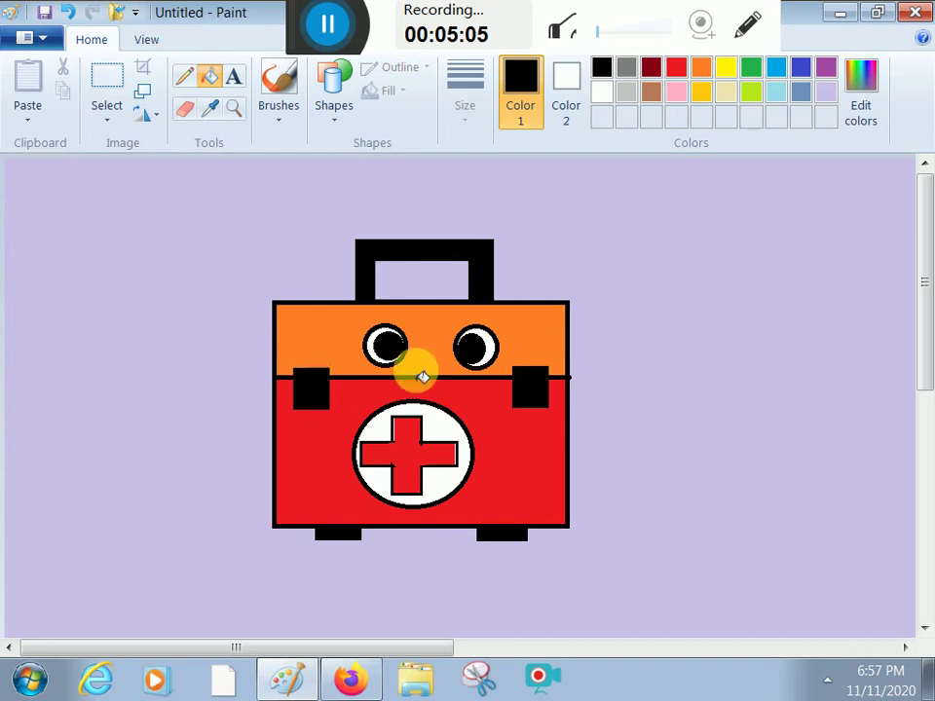
Draw a thin white-outlined horizontal rectangle across the lower end of each black latch.
click(324, 119)
click(348, 142)
click(335, 121)
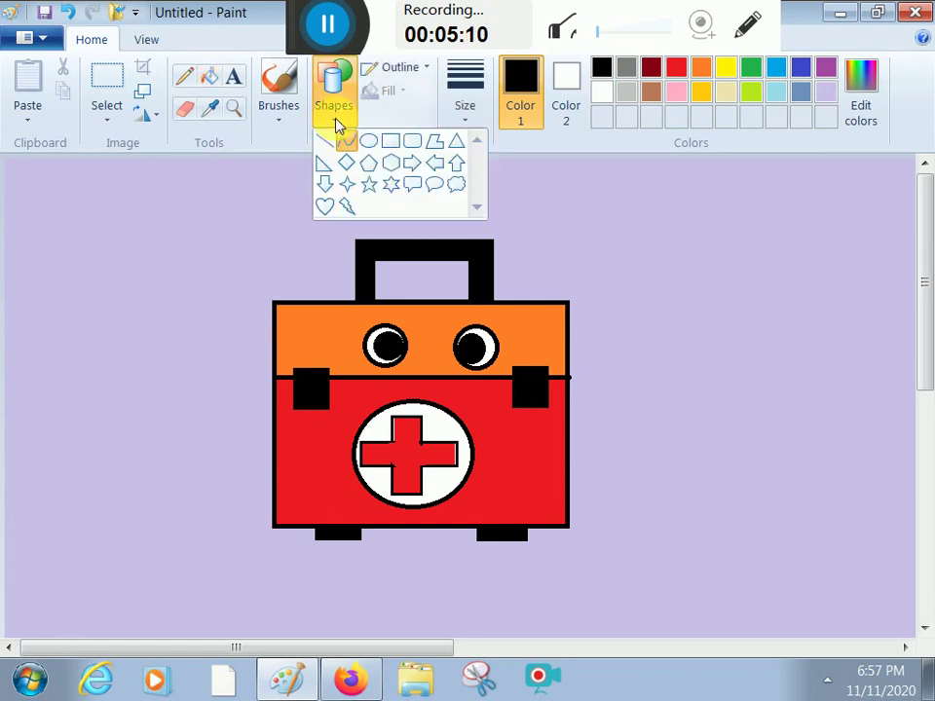
click(402, 153)
click(607, 93)
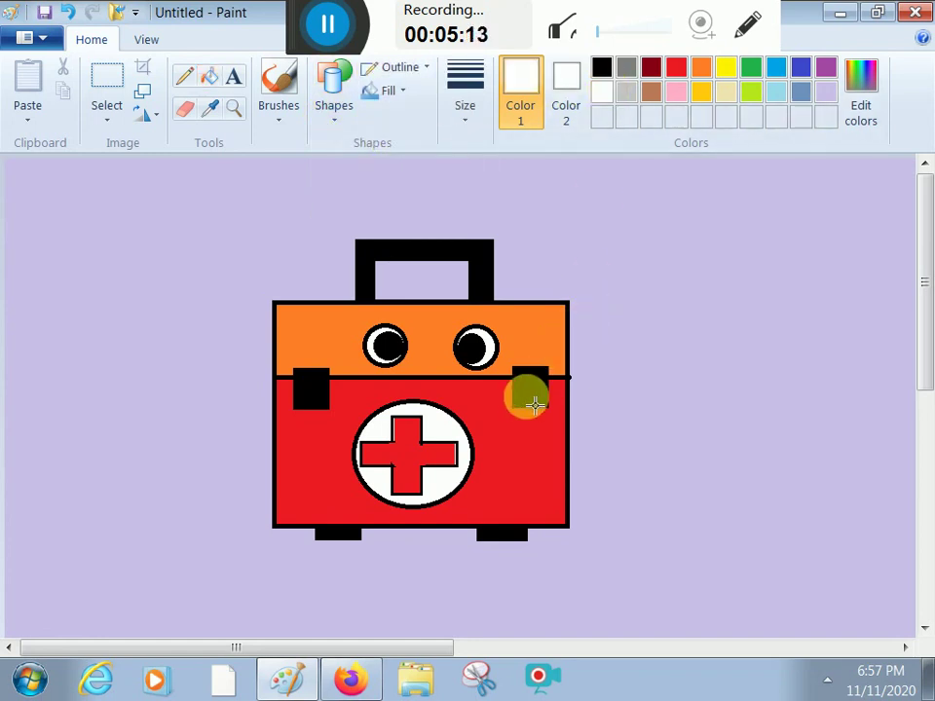
drag(513, 398, 546, 408)
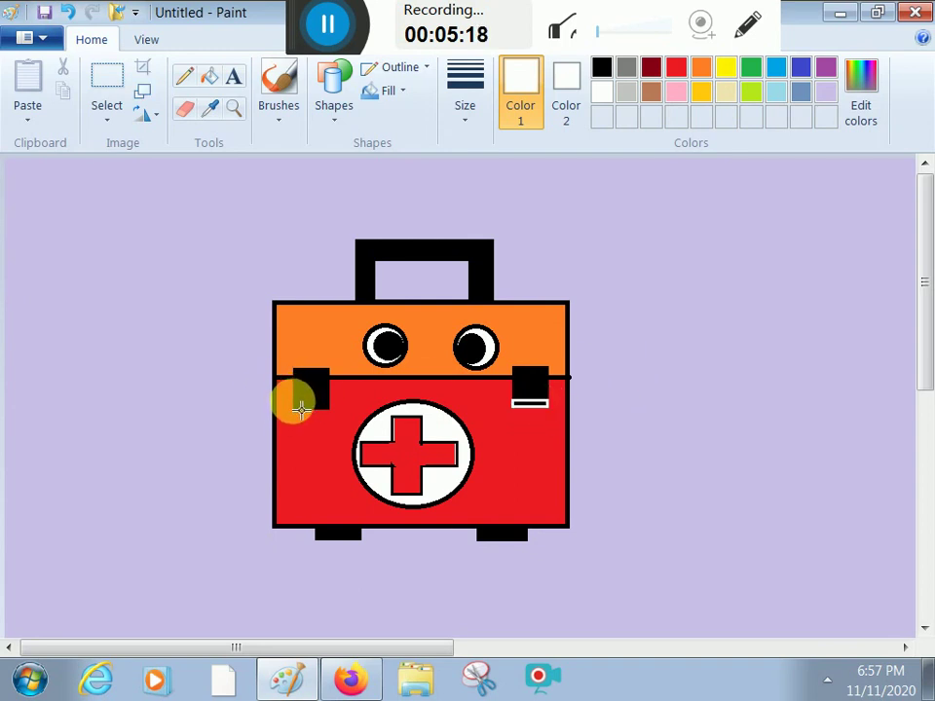
drag(292, 399, 328, 408)
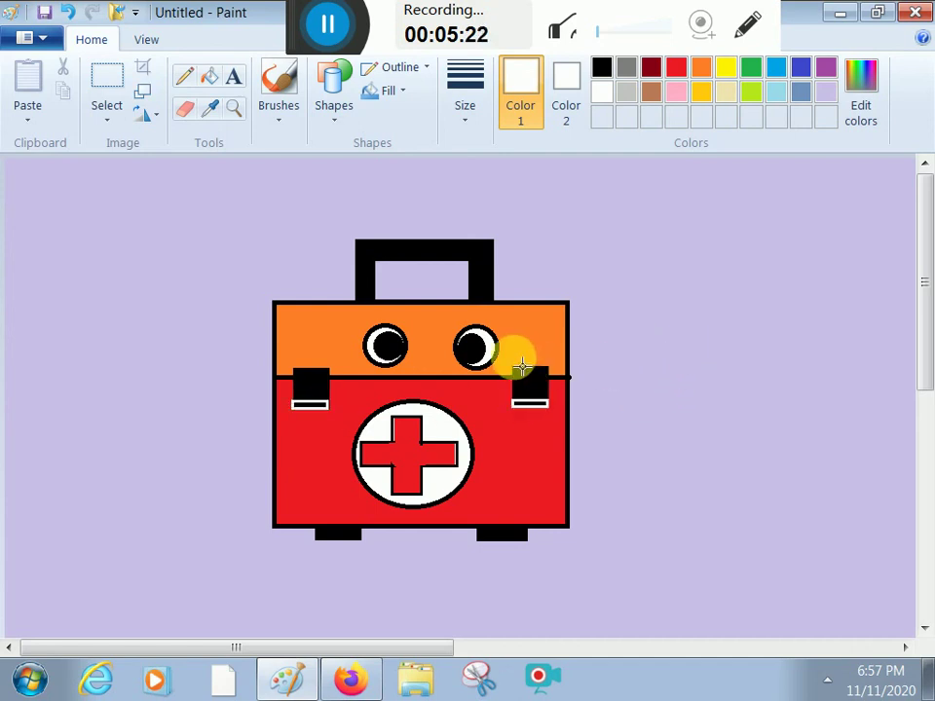
Add a matching thin white-outlined rectangle across the upper end of each black latch.
drag(512, 367, 549, 378)
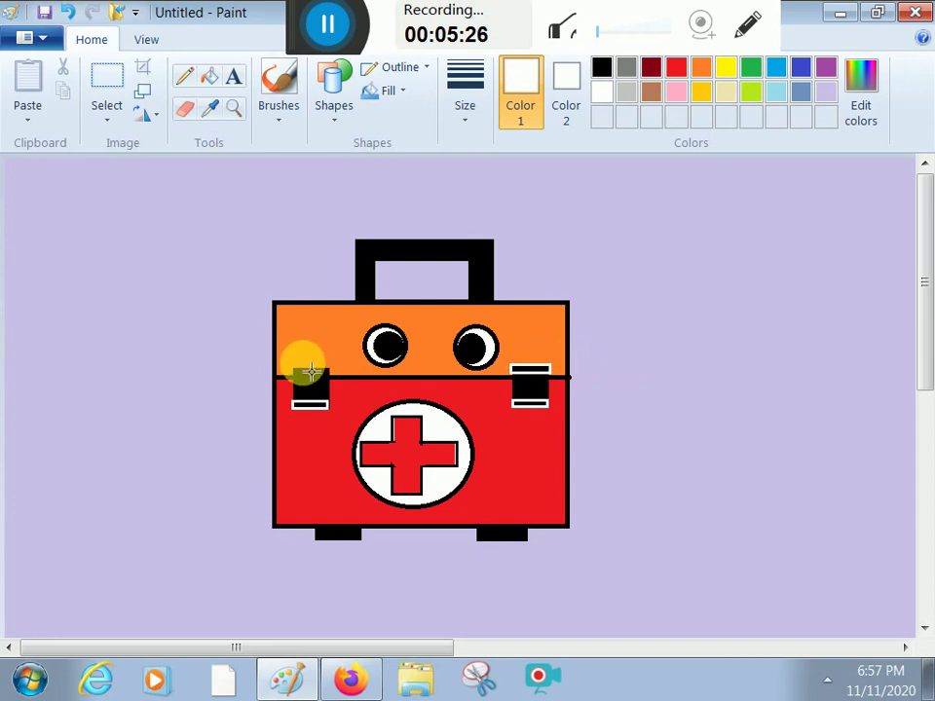
drag(290, 369, 328, 376)
click(485, 433)
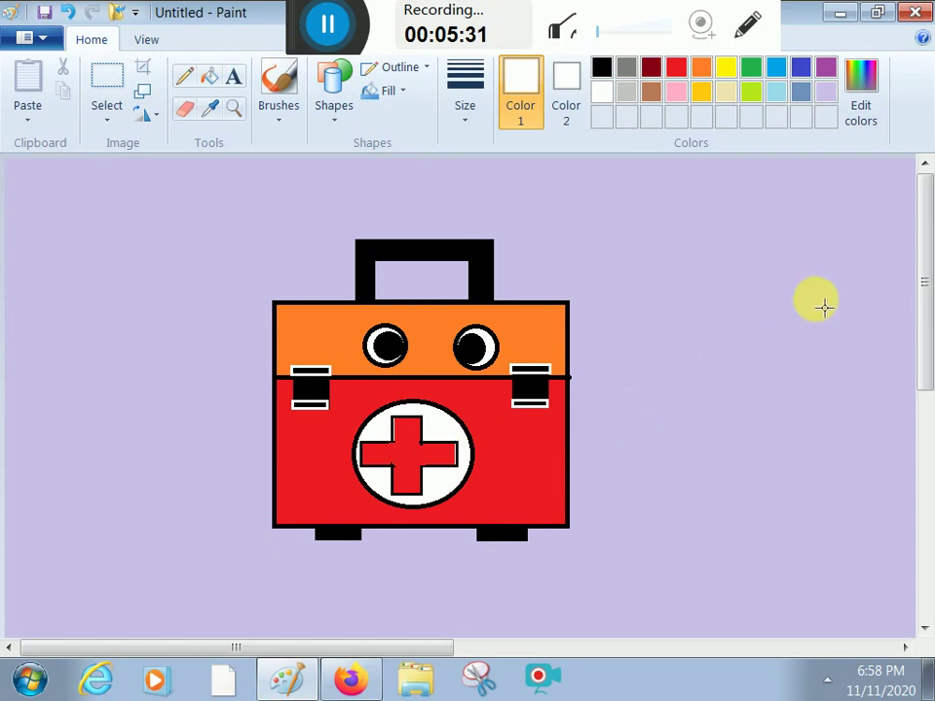